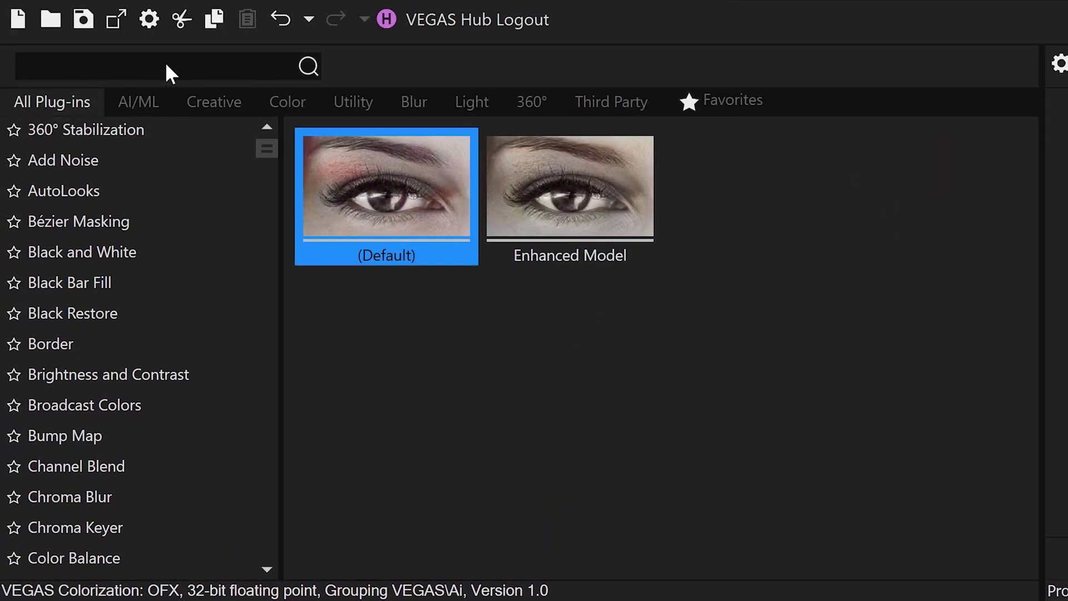
- Search Video FX for 'moch' and apply the Mocha Vegas (Default) preset to the drone clip
{"action": "left_click", "coordinate": [167, 67]}
{"action": "type", "text": "moch"}
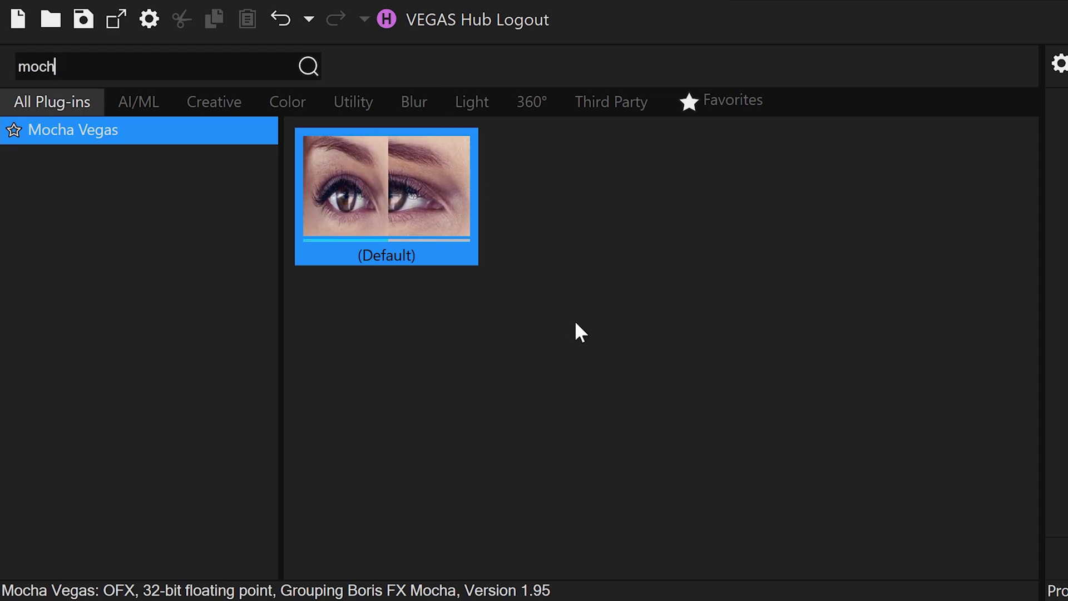
{"action": "left_click_drag", "start_coordinate": [433, 248], "coordinate": [523, 300]}
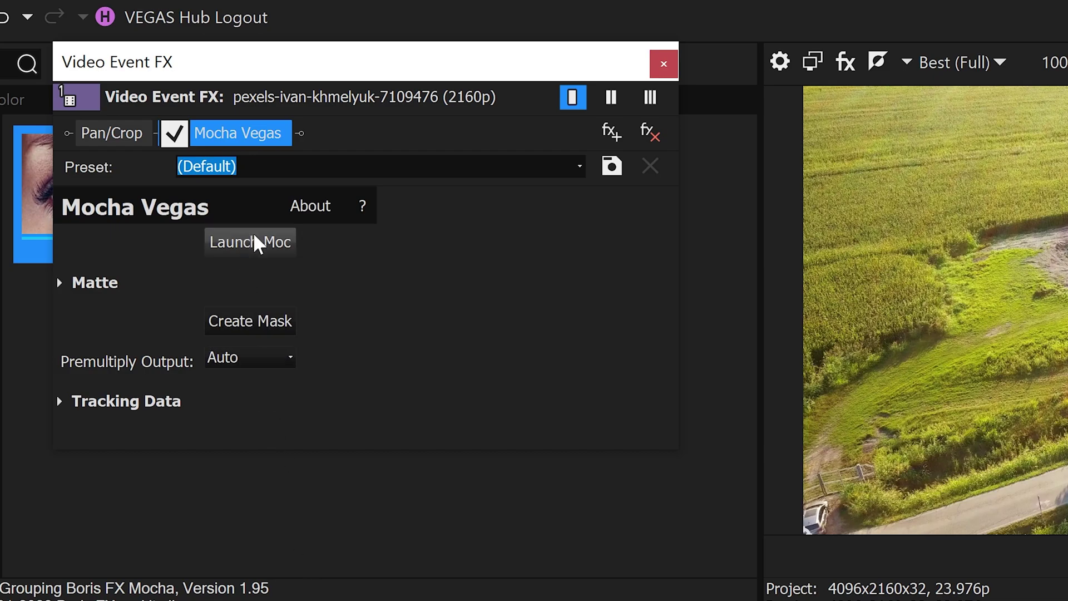
- Launch Mocha from the effect, dismiss the welcome dialog, and zoom in on the farmhouse wall
{"action": "left_click", "coordinate": [266, 244]}
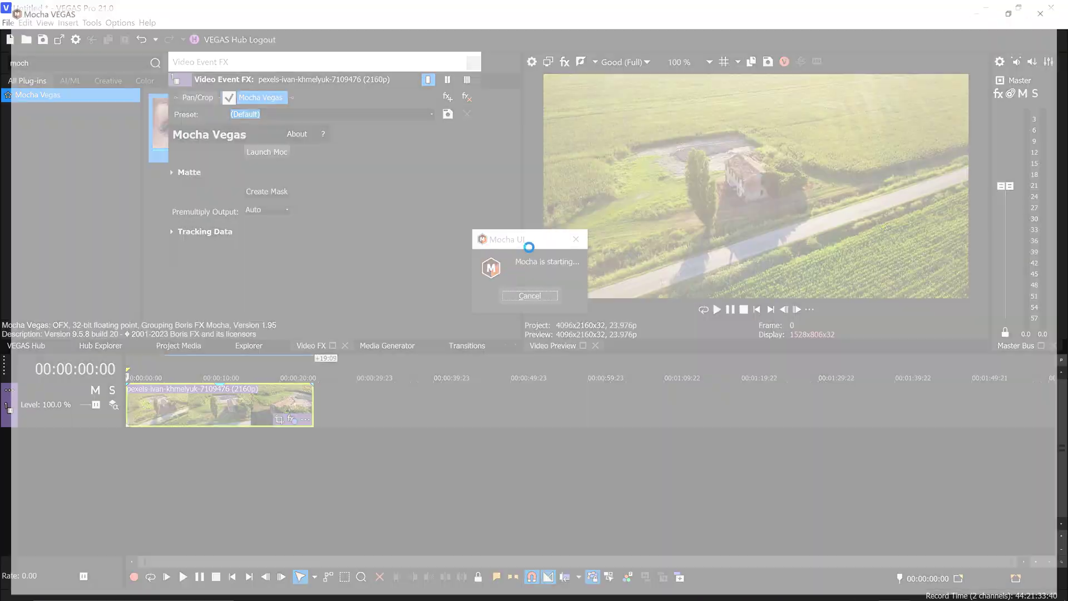
{"action": "key", "text": "Escape"}
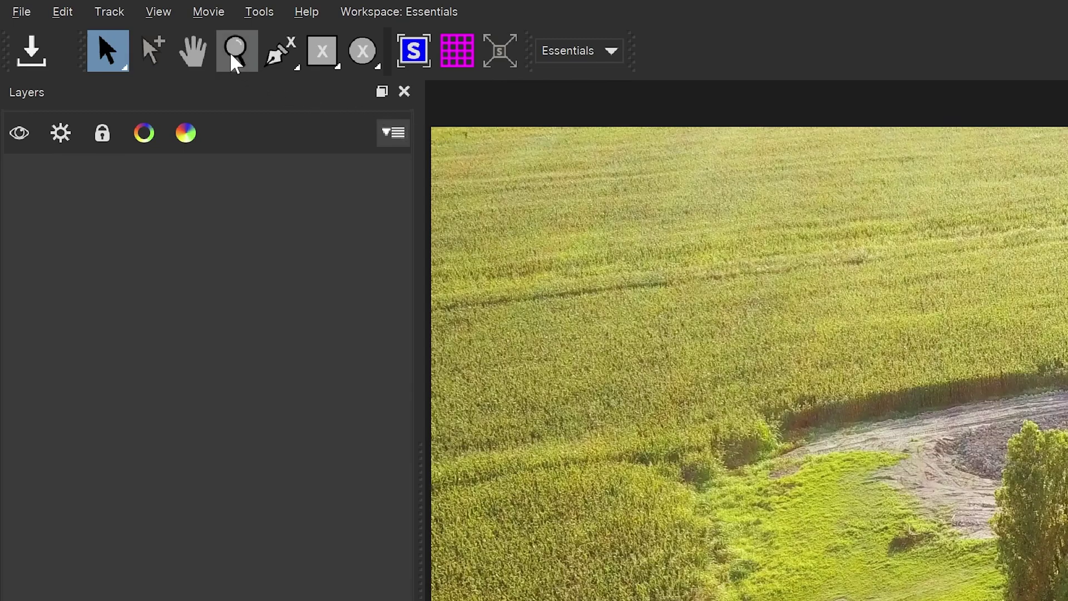
{"action": "left_click", "coordinate": [232, 55]}
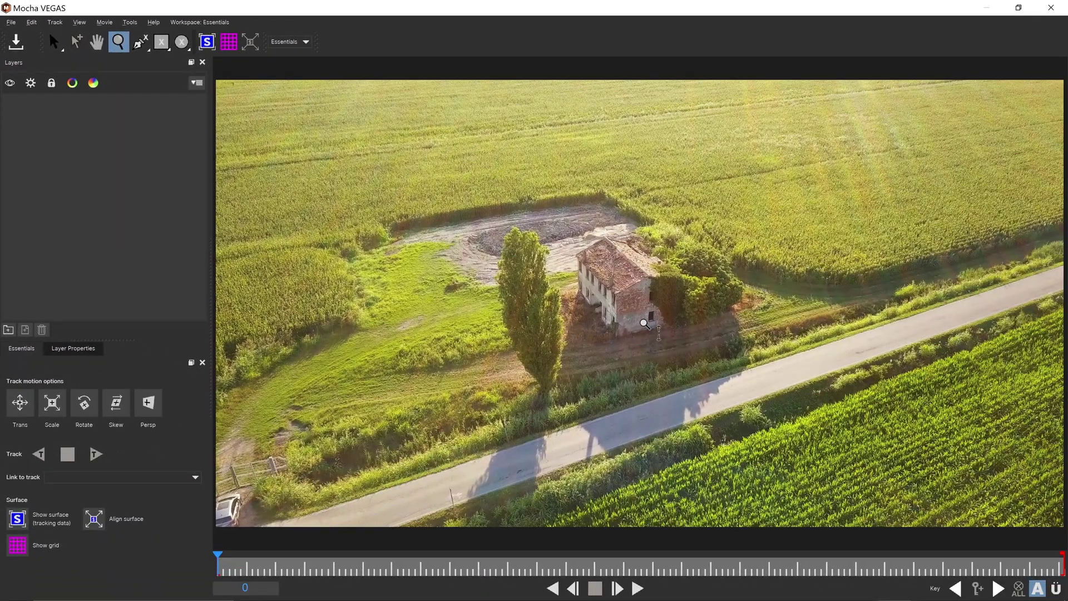
{"action": "left_click_drag", "start_coordinate": [644, 323], "coordinate": [697, 289]}
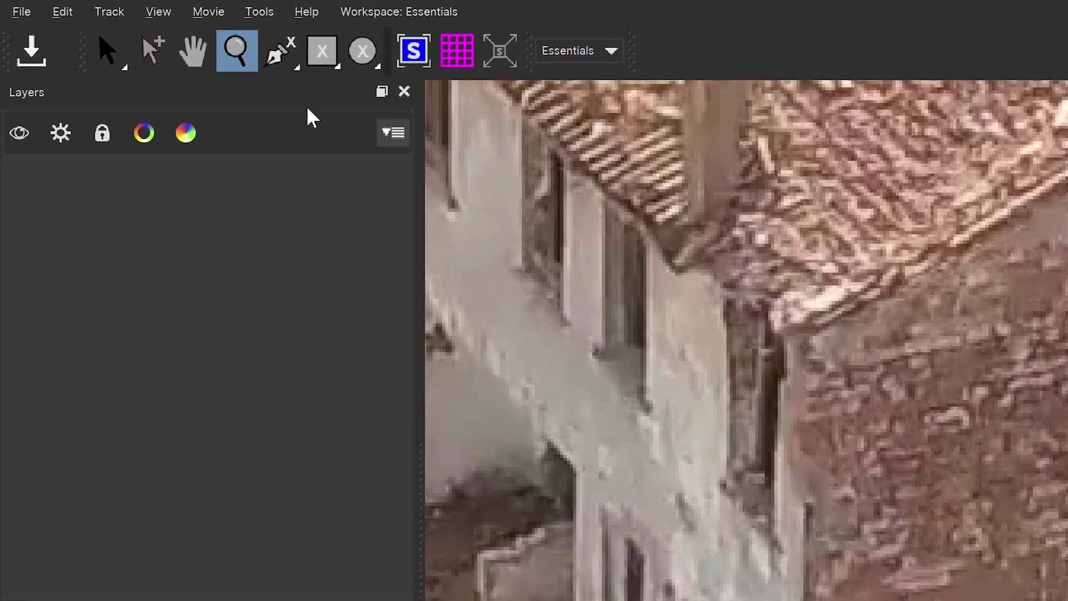
{"action": "left_click", "coordinate": [140, 44]}
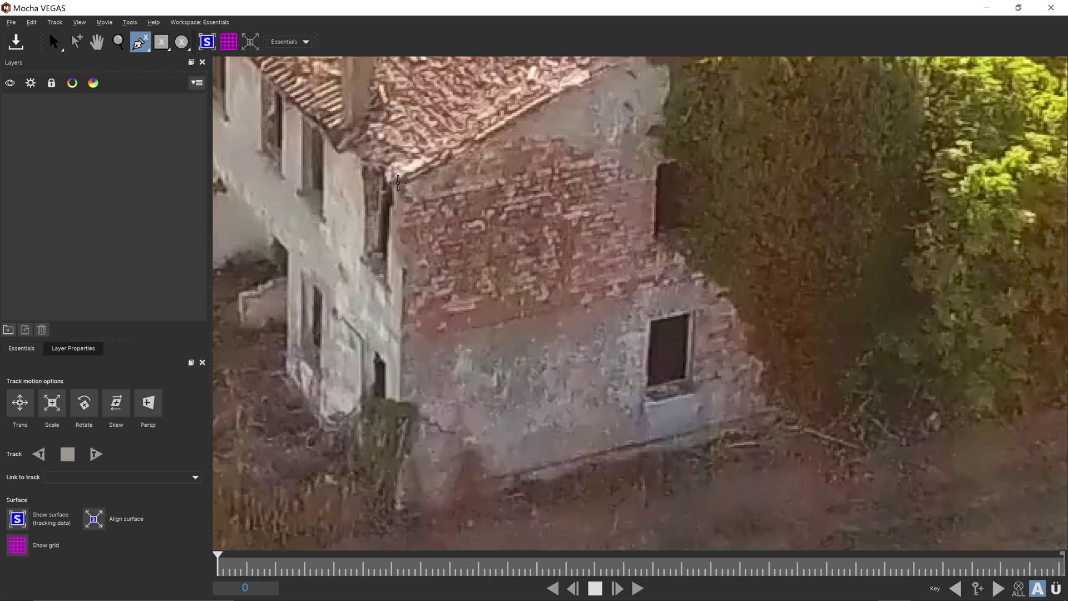
- Outline the brick side wall with a closed four-point X-spline, undoing an extra point
{"action": "left_click", "coordinate": [744, 336]}
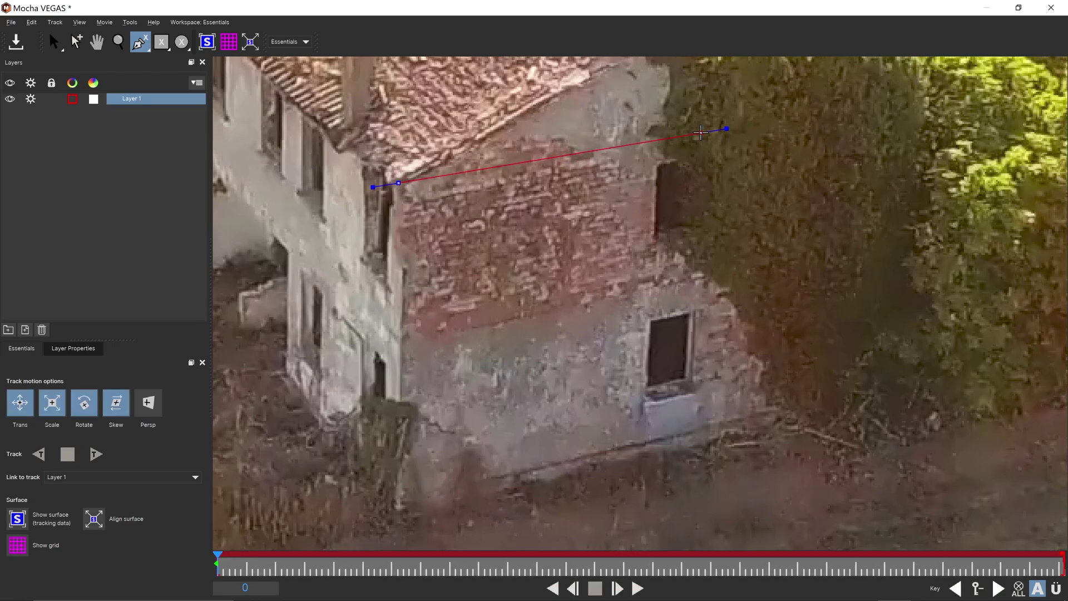
{"action": "left_click", "coordinate": [701, 132]}
{"action": "left_click", "coordinate": [694, 446]}
{"action": "left_click", "coordinate": [408, 510]}
{"action": "right_click", "coordinate": [394, 514]}
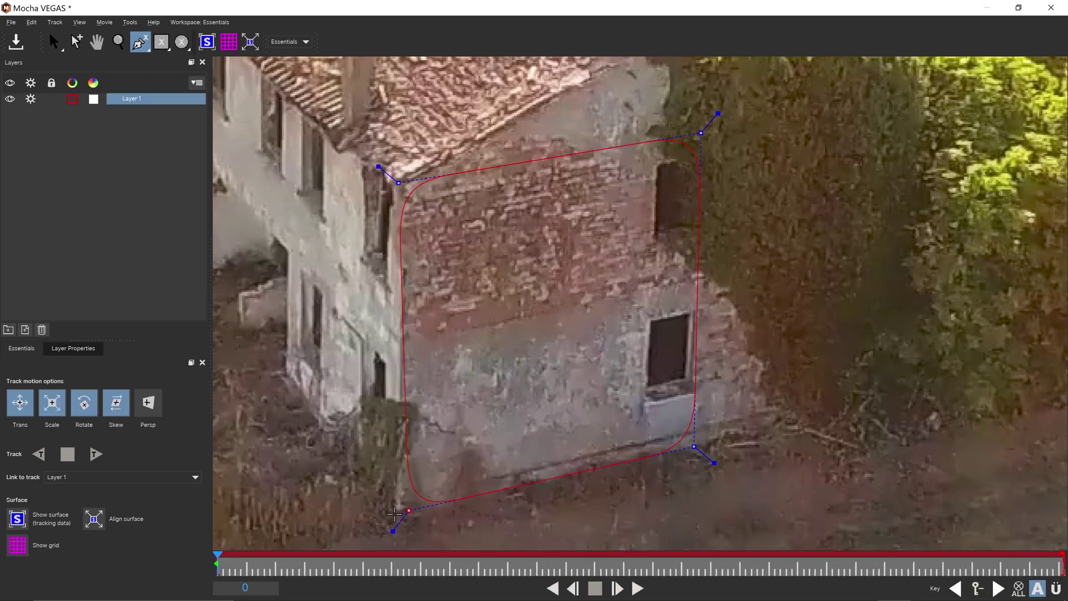
{"action": "left_click_drag", "start_coordinate": [409, 510], "coordinate": [394, 520]}
{"action": "left_click", "coordinate": [389, 295]}
{"action": "left_click_drag", "start_coordinate": [389, 296], "coordinate": [358, 334]}
{"action": "key", "text": "ctrl+z"}
- Sharpen all four corners of the wall shape by pulling out their handles
{"action": "key", "text": "s"}
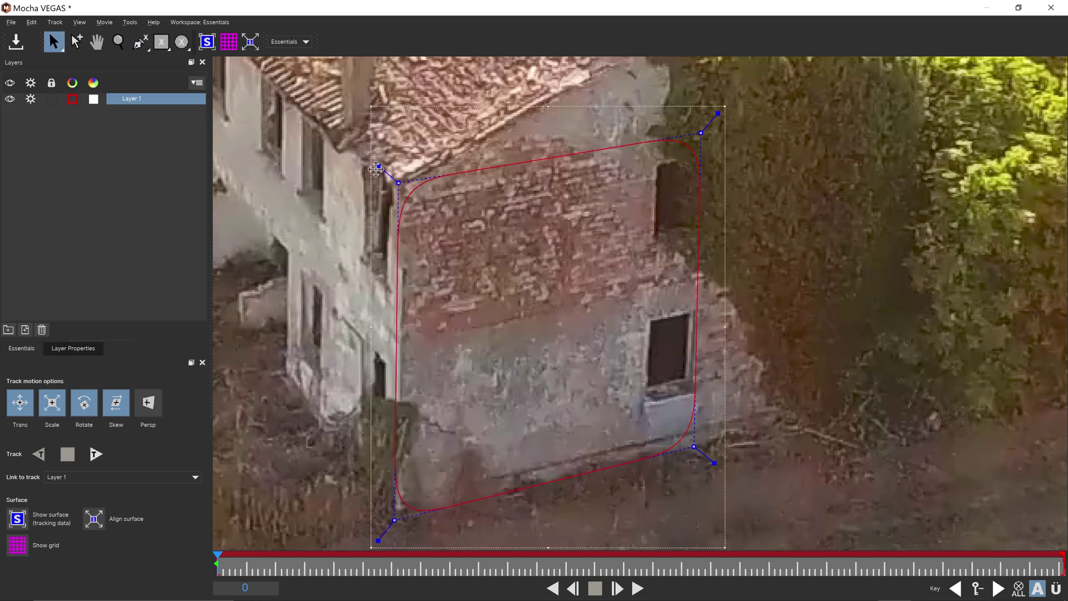
{"action": "left_click_drag", "start_coordinate": [377, 166], "coordinate": [358, 140]}
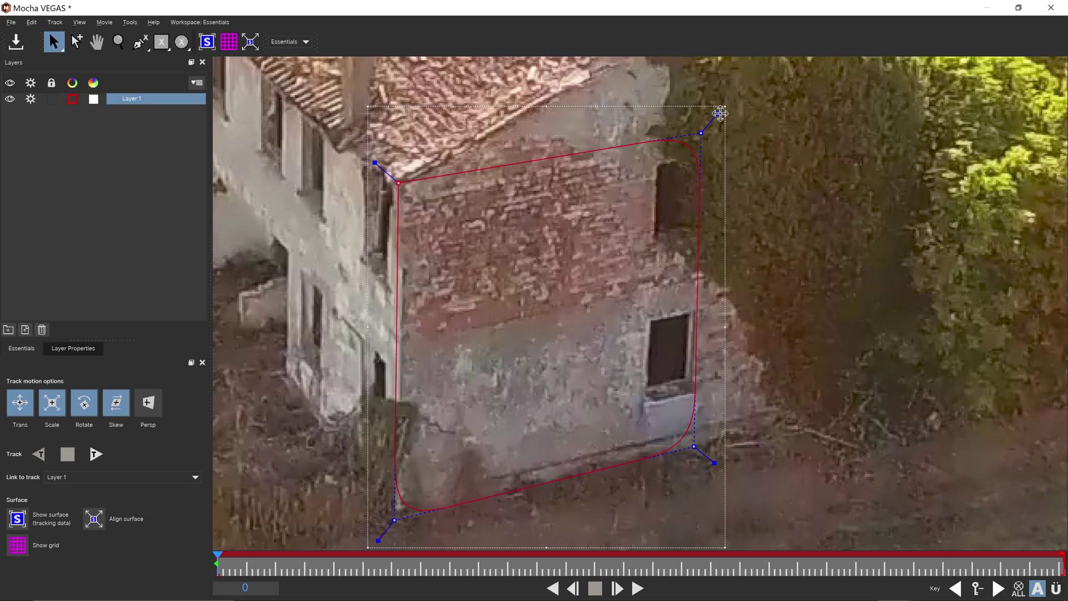
{"action": "left_click_drag", "start_coordinate": [719, 114], "coordinate": [722, 110]}
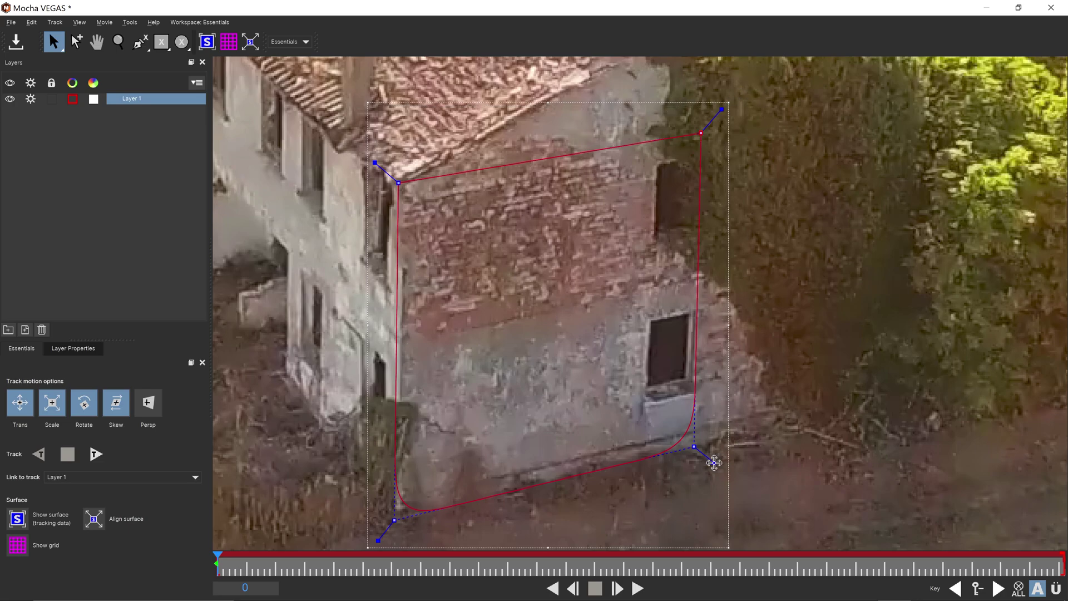
{"action": "left_click_drag", "start_coordinate": [713, 462], "coordinate": [719, 465]}
{"action": "left_click_drag", "start_coordinate": [376, 541], "coordinate": [375, 544]}
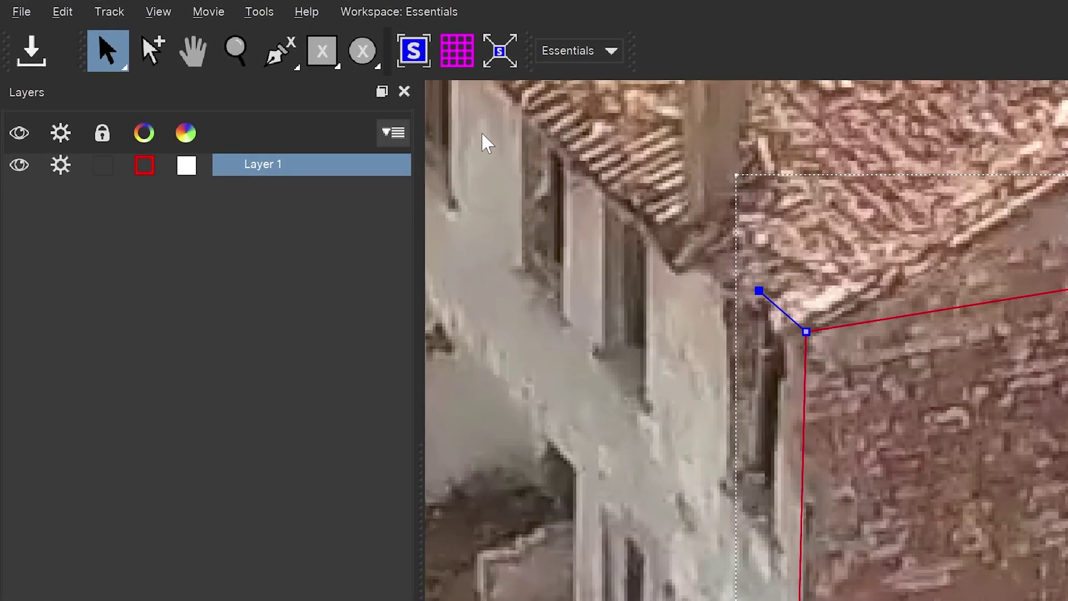
- Show the tracking surface and align its four blue corners with the wall outline's corners
{"action": "left_click", "coordinate": [413, 51]}
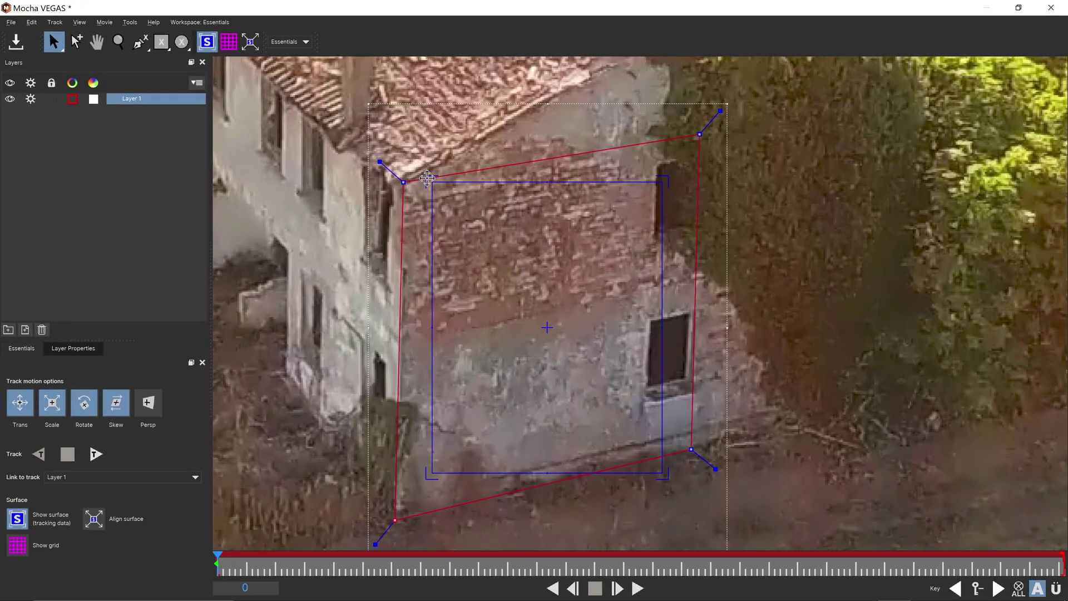
{"action": "left_click_drag", "start_coordinate": [425, 179], "coordinate": [404, 183]}
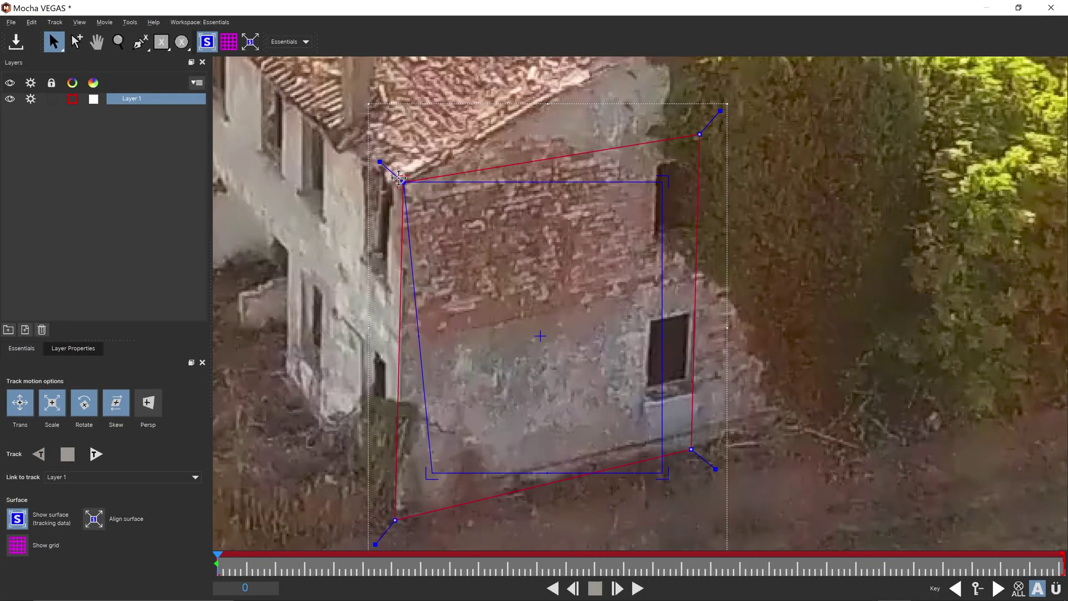
{"action": "left_click_drag", "start_coordinate": [662, 181], "coordinate": [704, 131]}
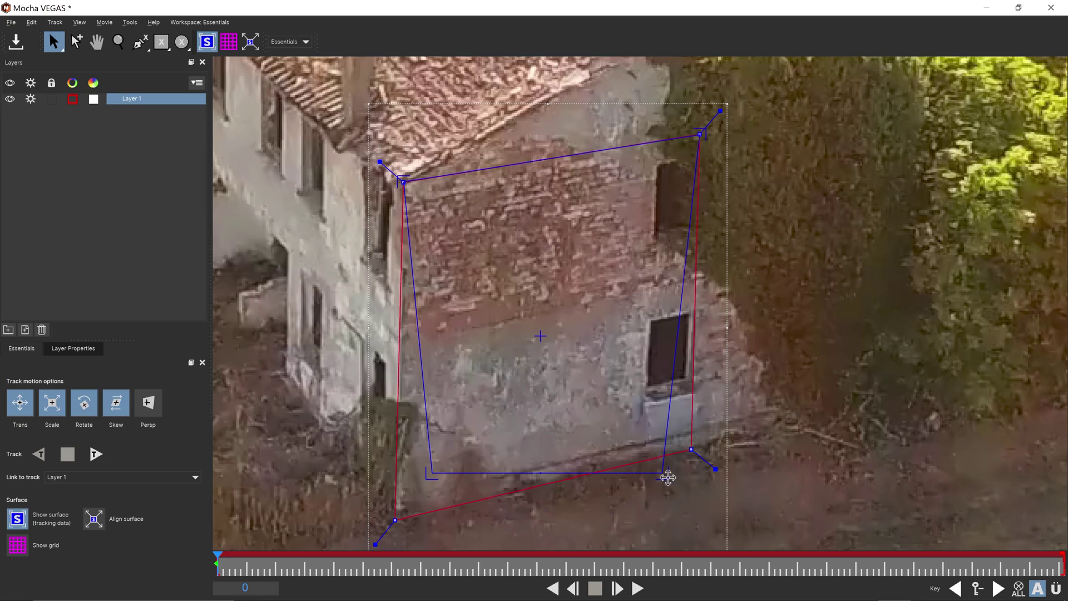
{"action": "left_click_drag", "start_coordinate": [668, 477], "coordinate": [692, 449]}
{"action": "left_click_drag", "start_coordinate": [430, 473], "coordinate": [395, 521]}
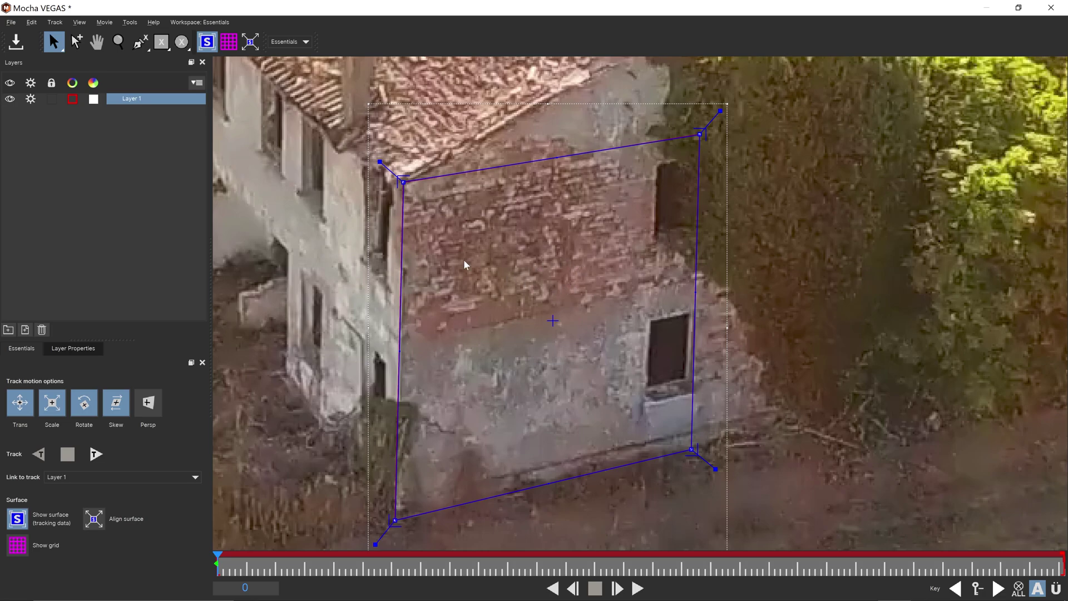
{"action": "left_click", "coordinate": [118, 42]}
- Rename Layer 1 to 'house' and add perspective to its track motion
{"action": "scroll", "coordinate": [476, 148], "scroll_direction": "down", "scroll_amount": 5}
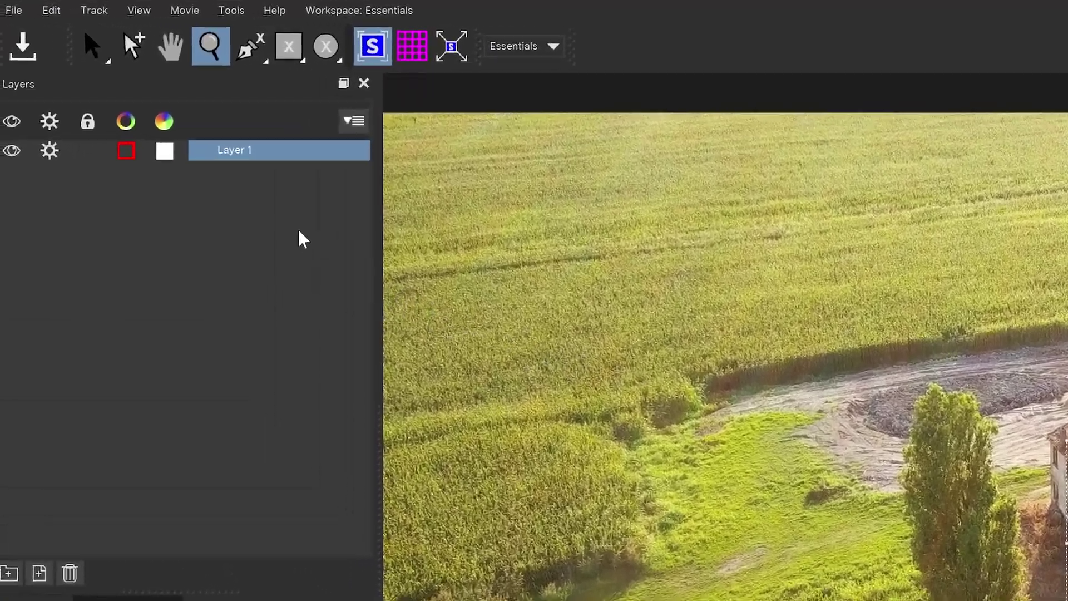
{"action": "double_click", "coordinate": [238, 153]}
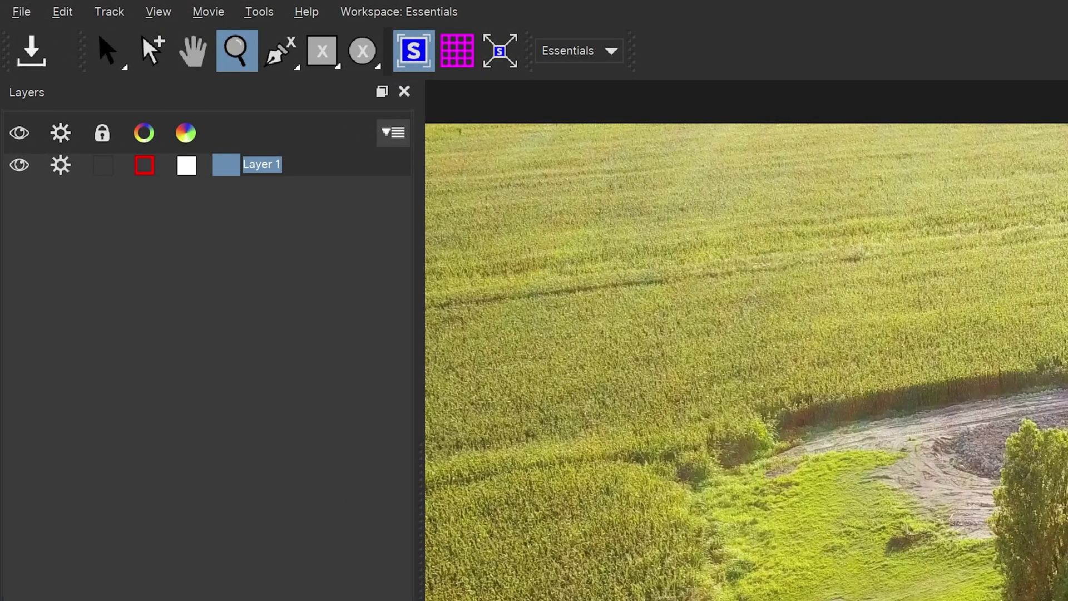
{"action": "type", "text": "house"}
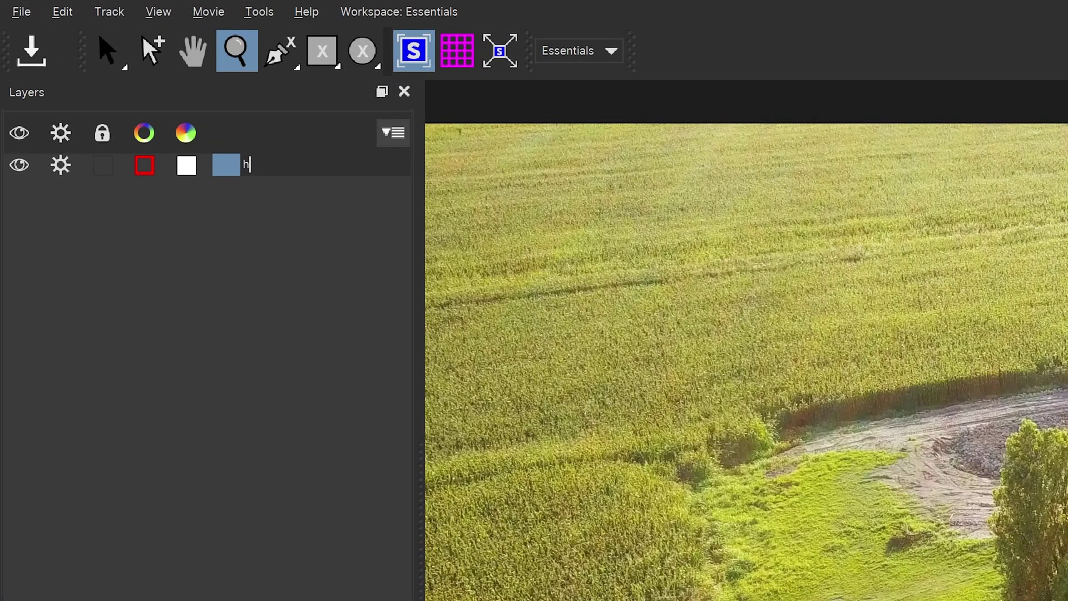
{"action": "key", "text": "Return"}
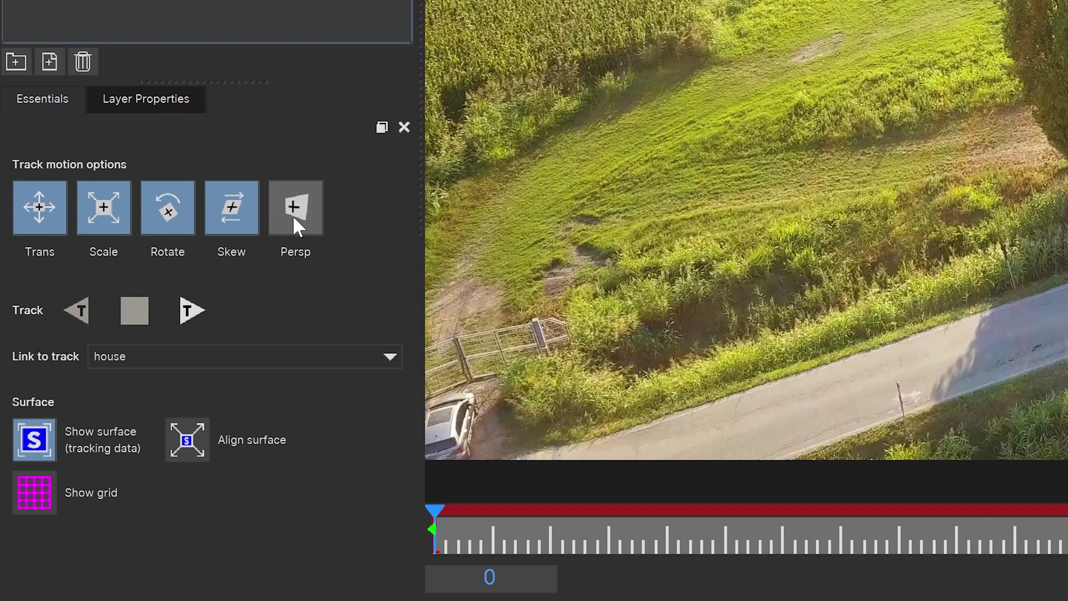
{"action": "left_click", "coordinate": [292, 215]}
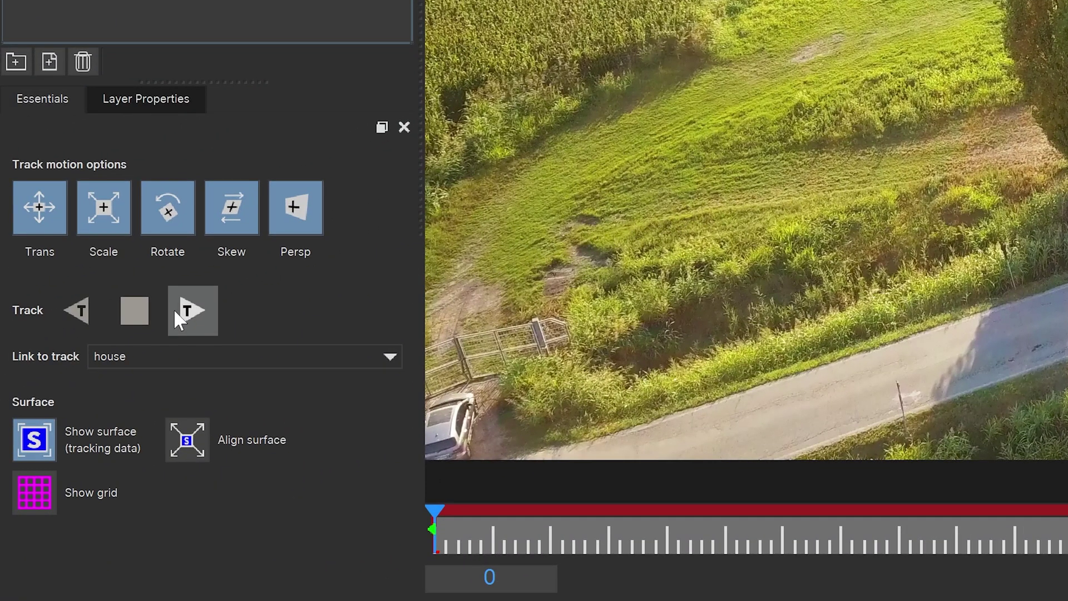
- Track the house layer forward and play the clip back to check the track
{"action": "left_click", "coordinate": [189, 313]}
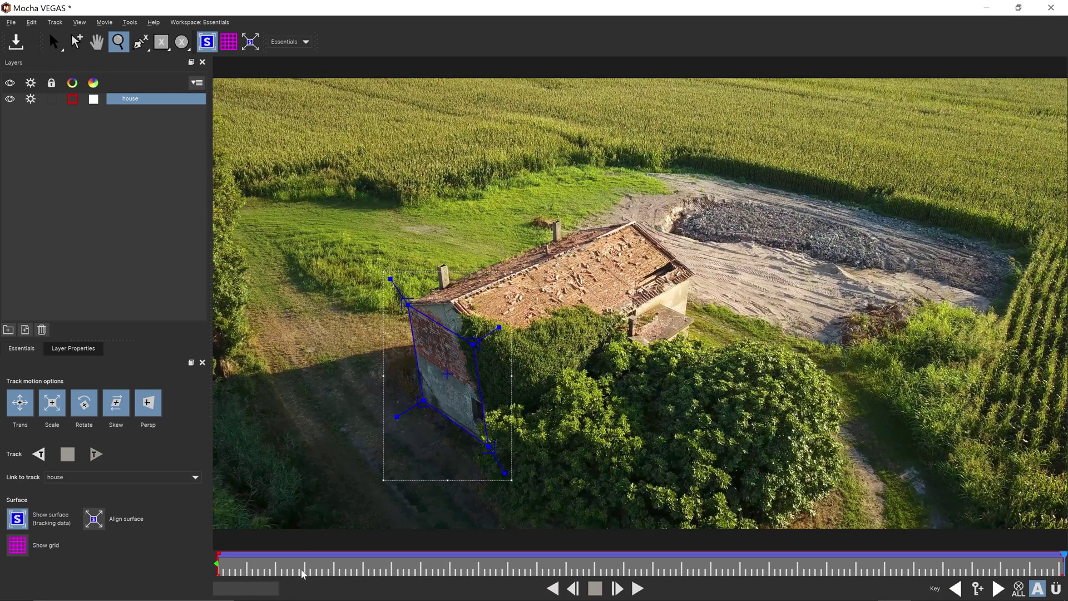
{"action": "key", "text": "Return"}
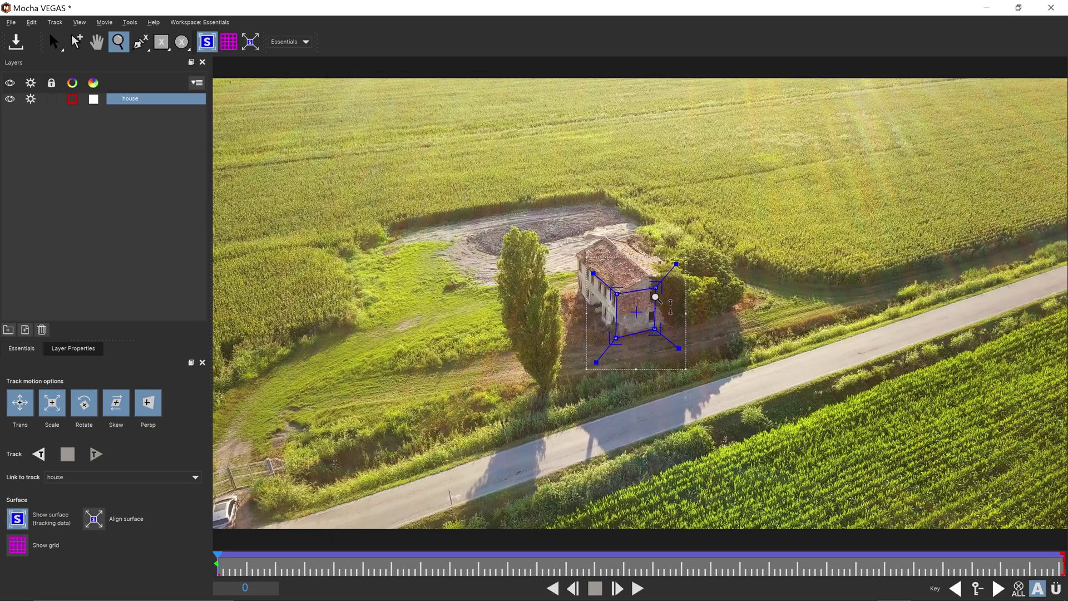
{"action": "key", "text": "space"}
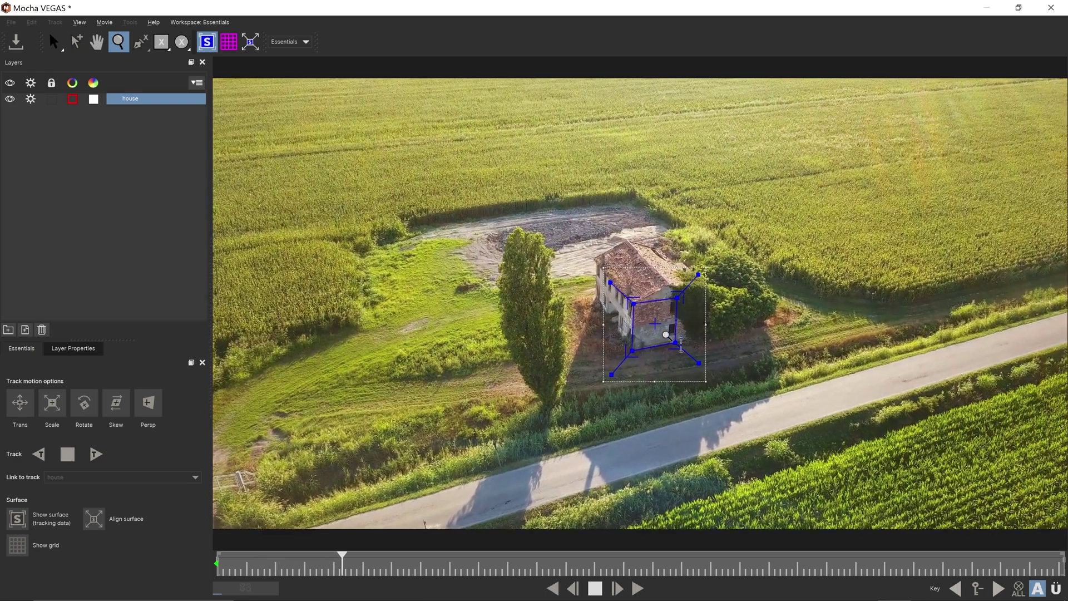
{"action": "key", "text": "space"}
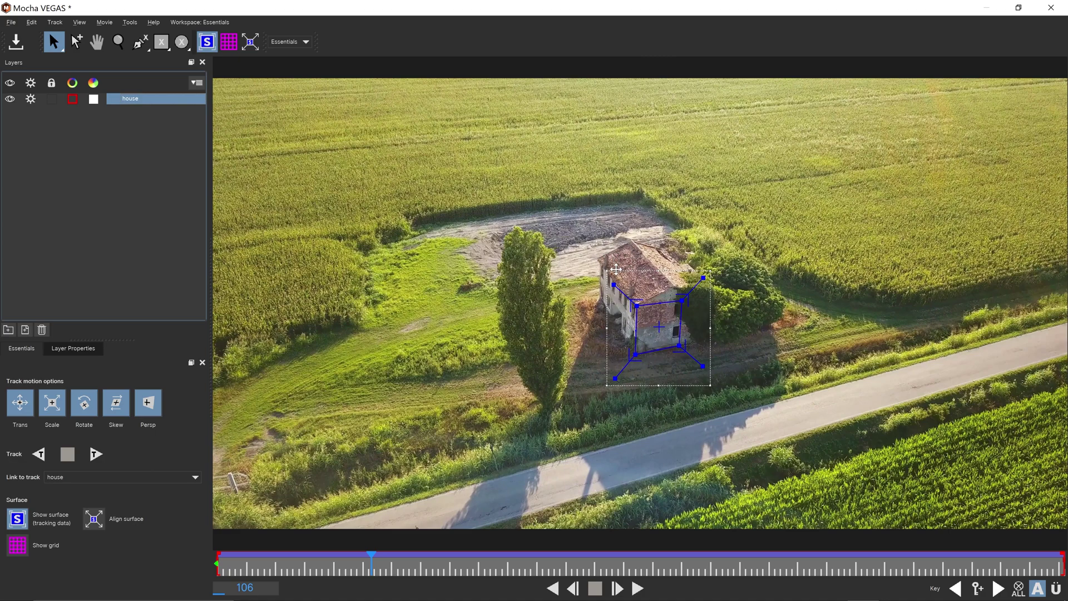
- Return to frame 0 and hide the house layer
{"action": "left_click", "coordinate": [253, 587]}
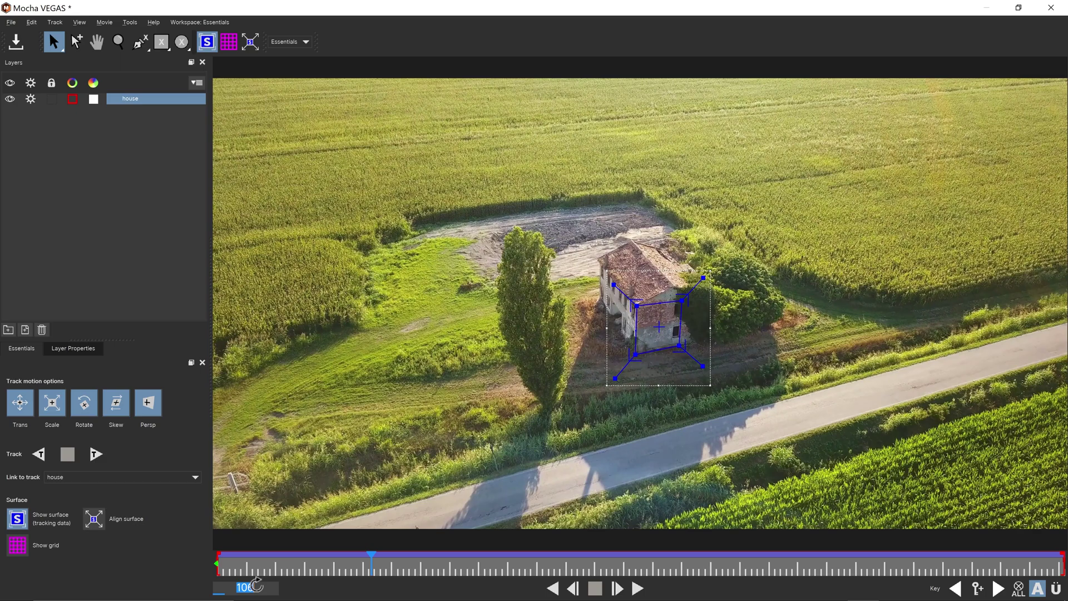
{"action": "type", "text": "0"}
{"action": "key", "text": "Return"}
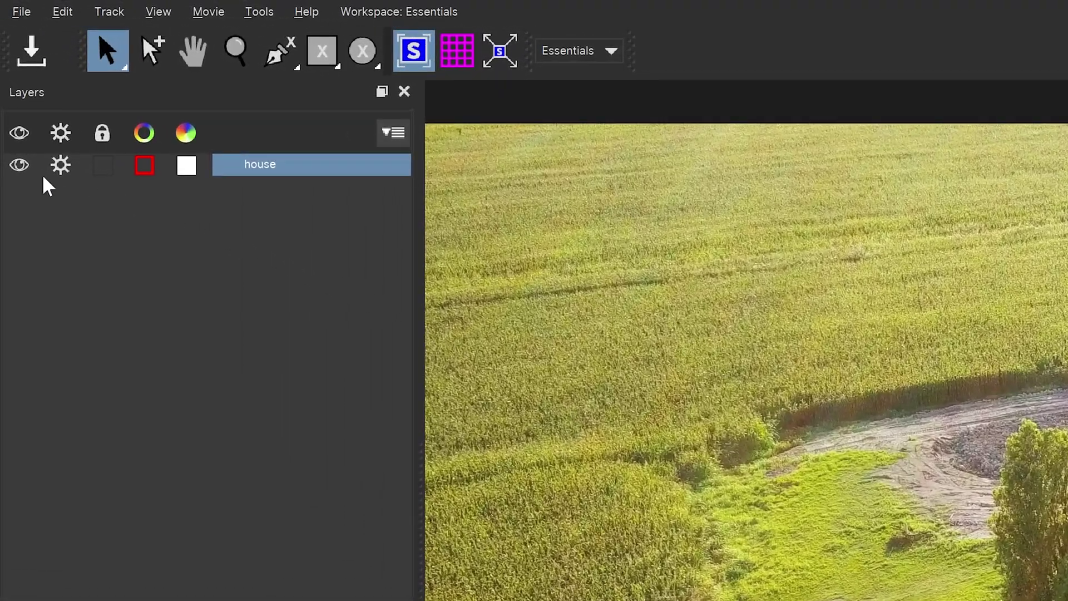
{"action": "left_click", "coordinate": [10, 99]}
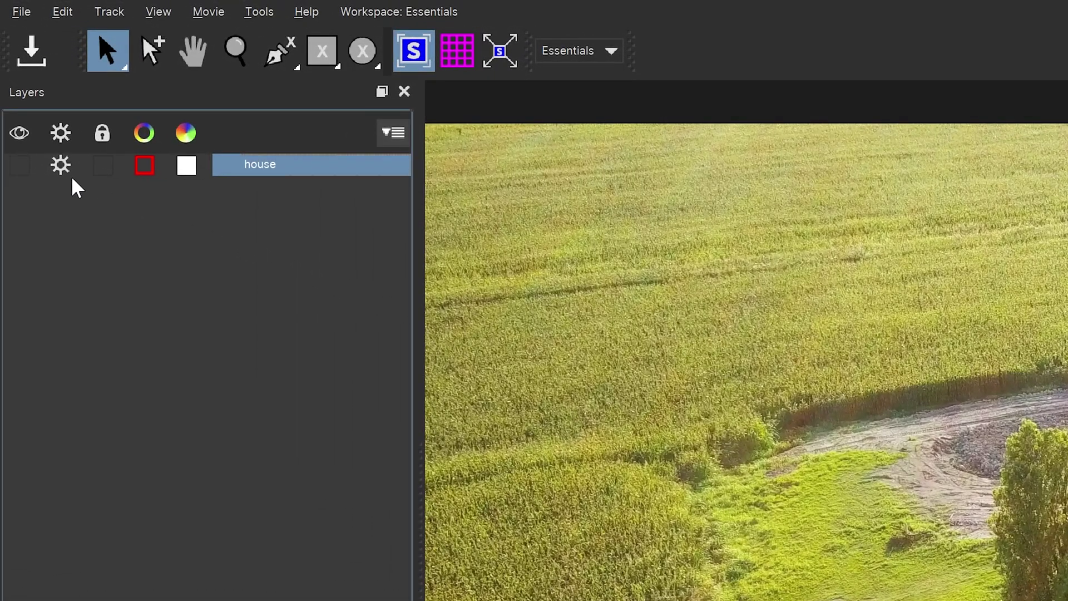
- Lock the house layer and deselect it
{"action": "left_click", "coordinate": [104, 165]}
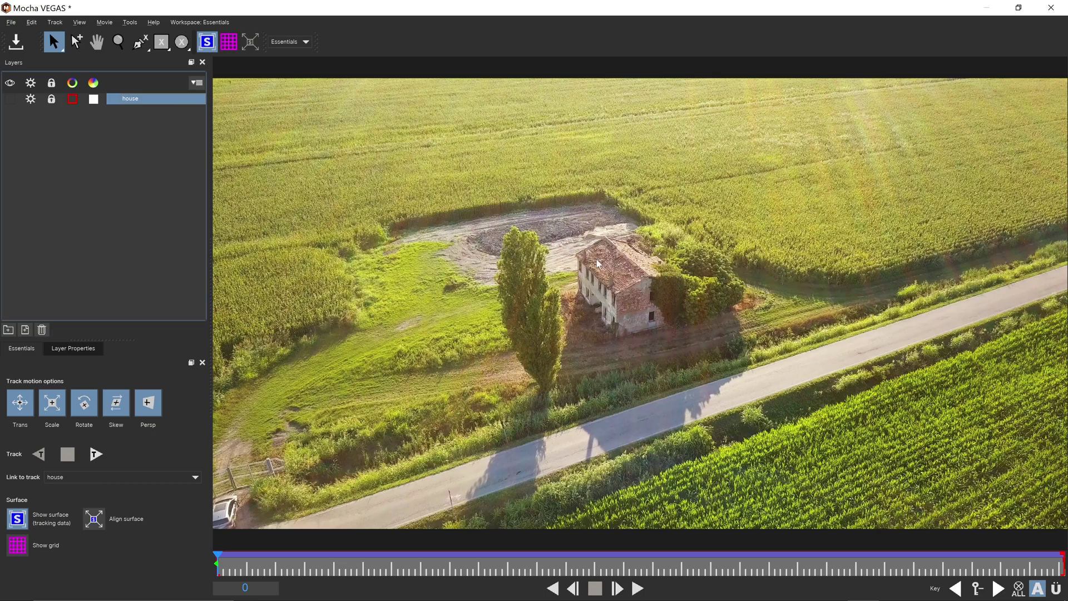
{"action": "left_click", "coordinate": [556, 244]}
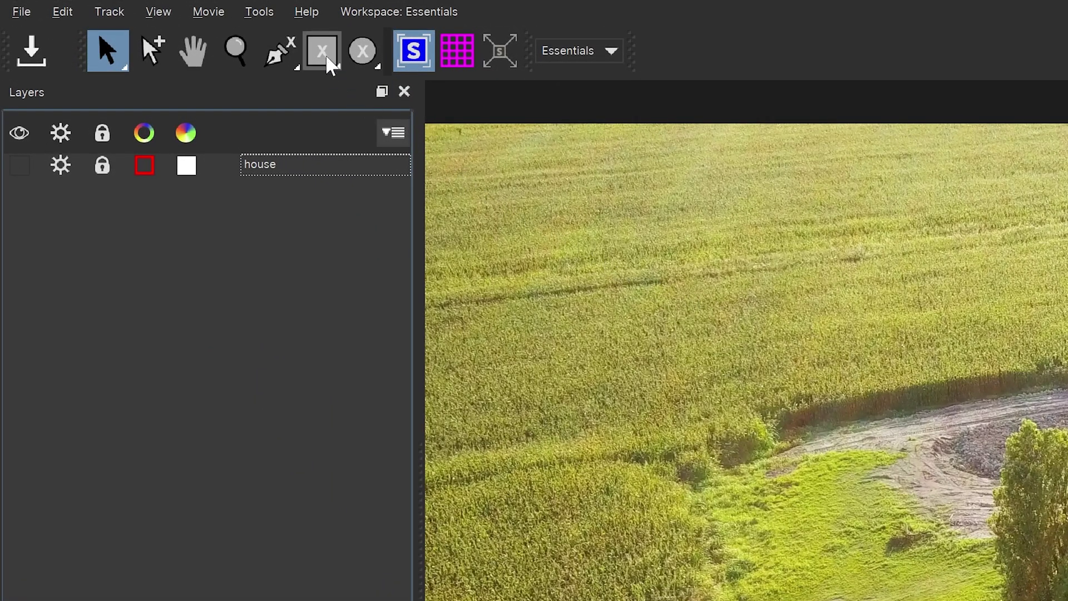
{"action": "left_click", "coordinate": [328, 59]}
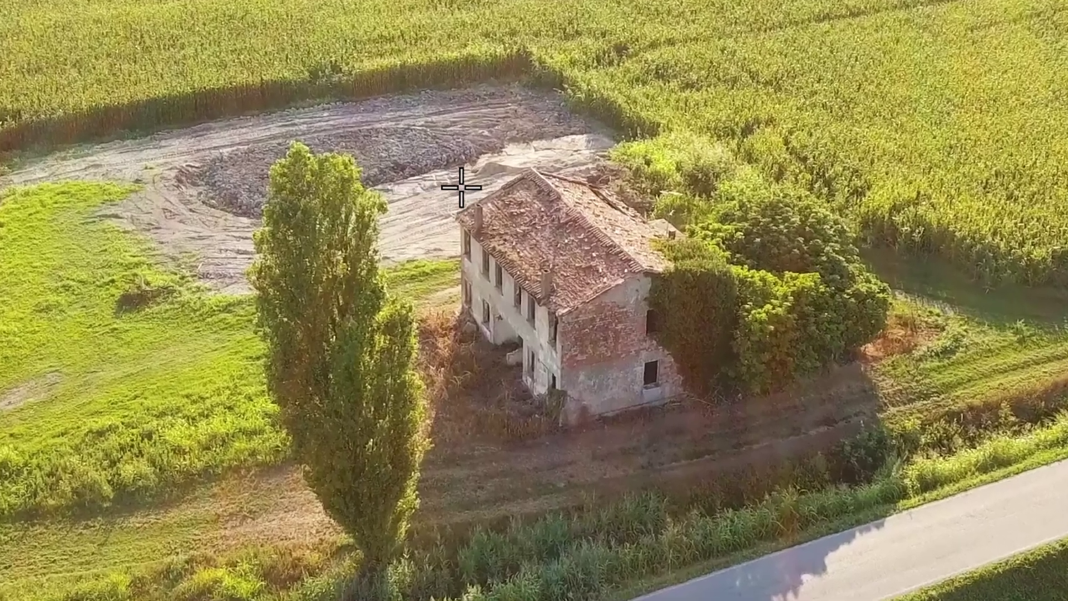
- Draw a rectangle over the roof and track it forward with Skew and Rotate turned off
{"action": "left_click_drag", "start_coordinate": [452, 185], "coordinate": [484, 243]}
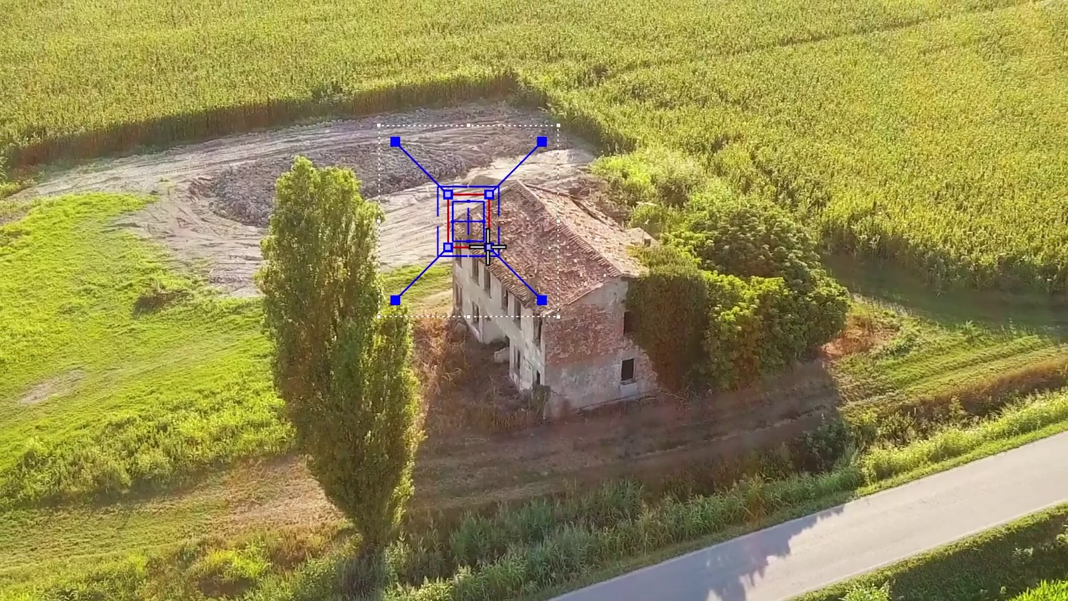
{"action": "key", "text": "g"}
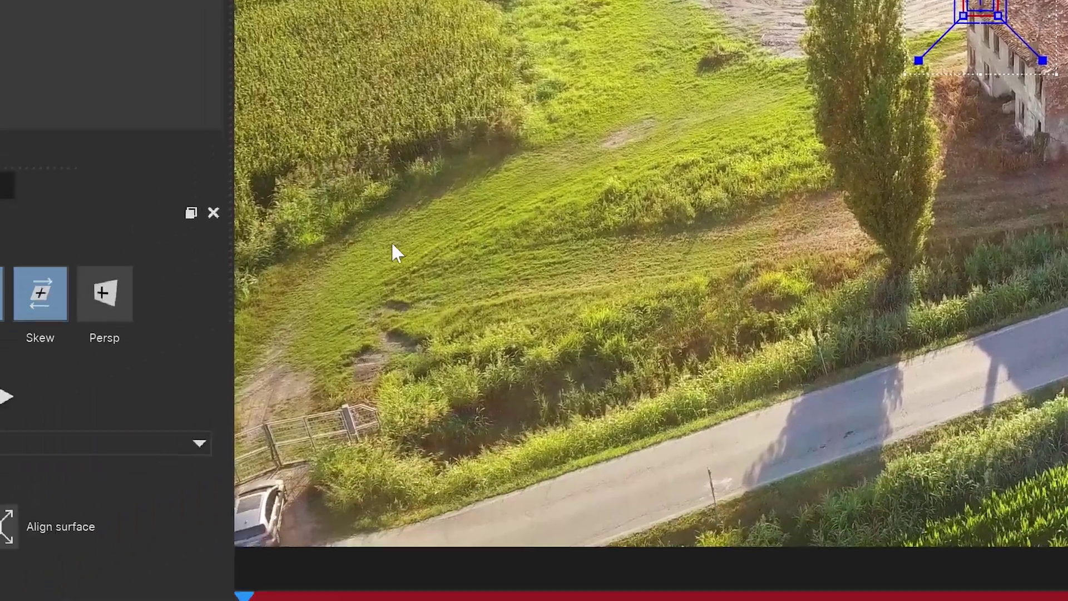
{"action": "left_click", "coordinate": [43, 292]}
{"action": "left_click", "coordinate": [0, 297]}
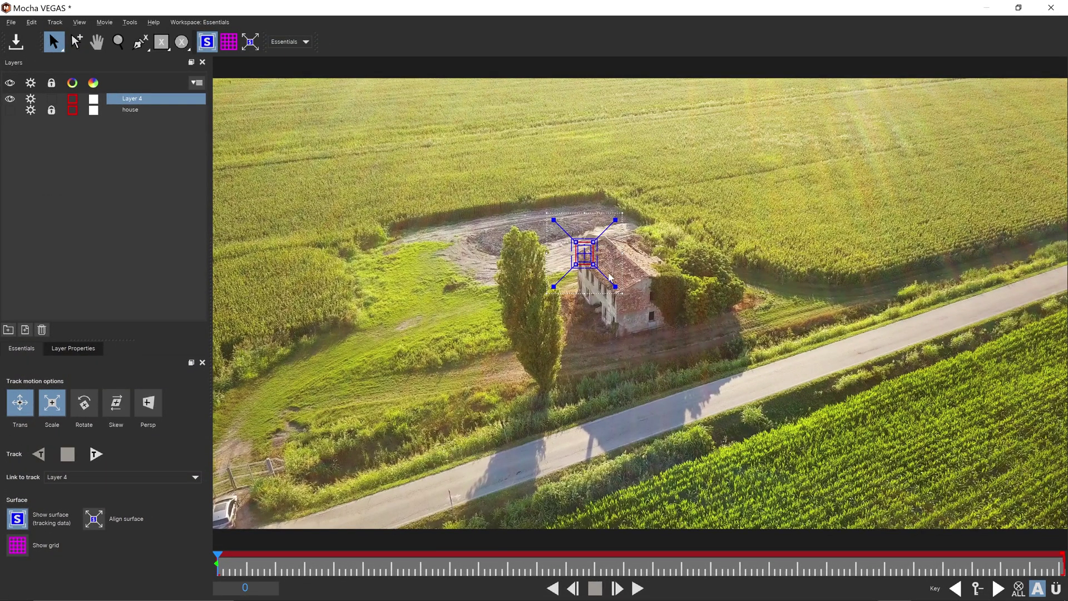
{"action": "left_click", "coordinate": [96, 454]}
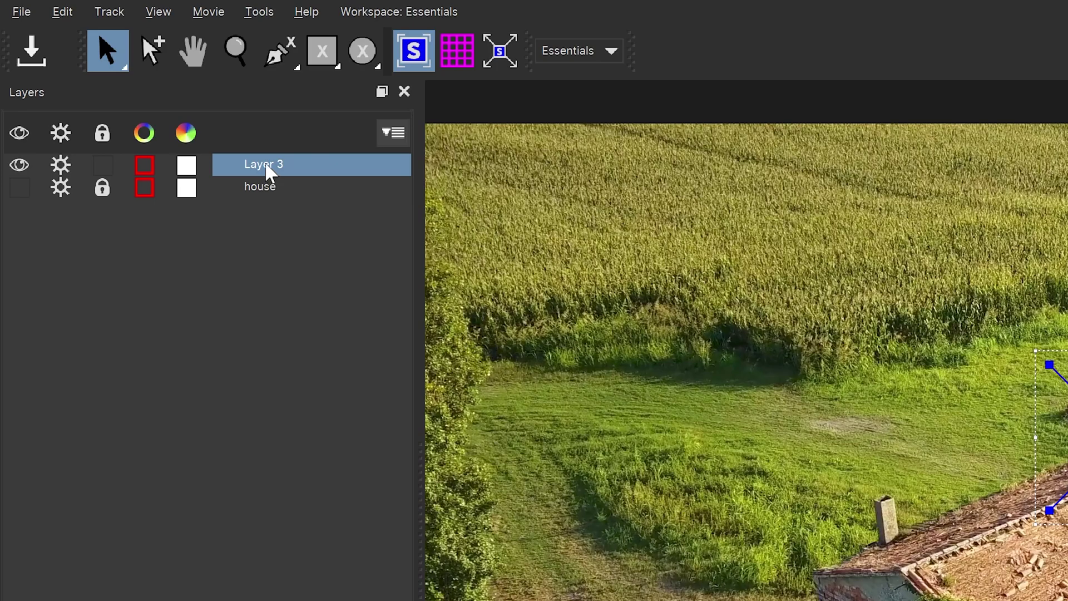
- Rename the roof layer, Layer 3, to 'text'
{"action": "double_click", "coordinate": [268, 170]}
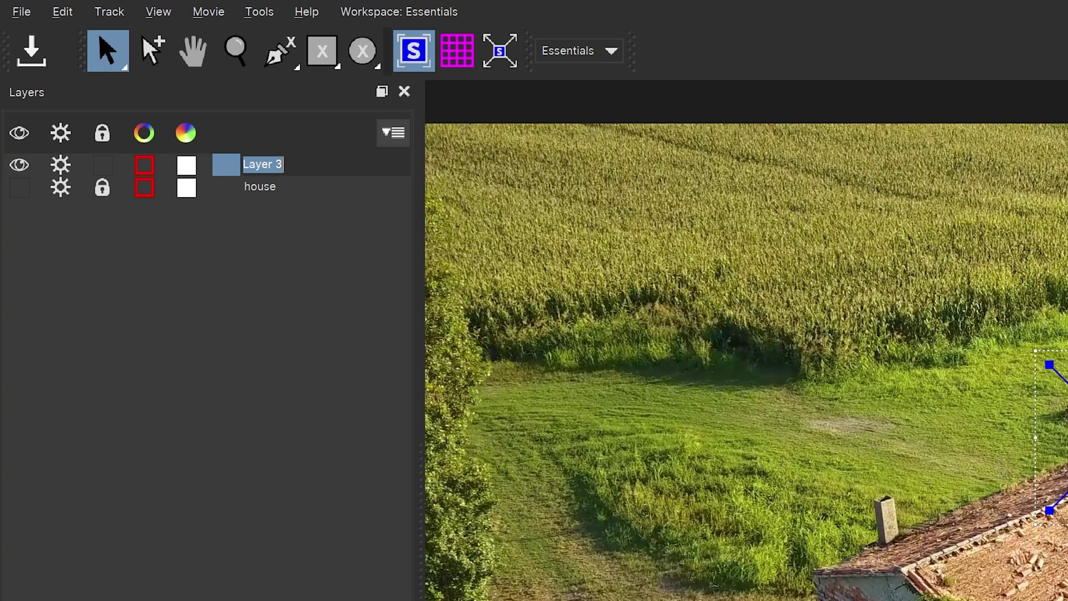
{"action": "type", "text": "tex"}
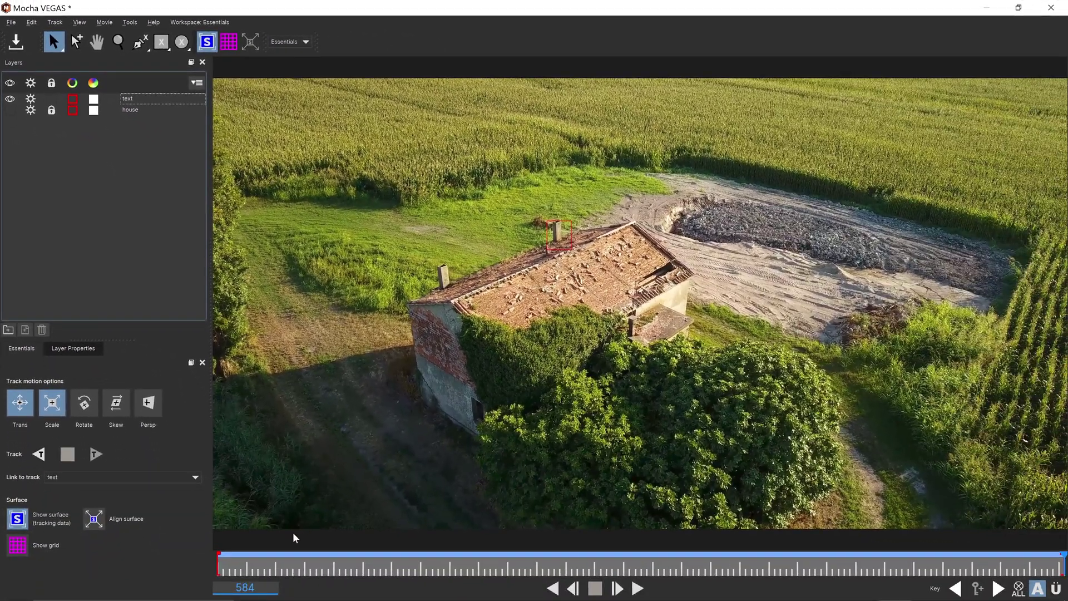
{"action": "type", "text": "t"}
{"action": "key", "text": "Return"}
- Return to frame 0, then unlock and unhide the house layer
{"action": "type", "text": "0"}
{"action": "key", "text": "Return"}
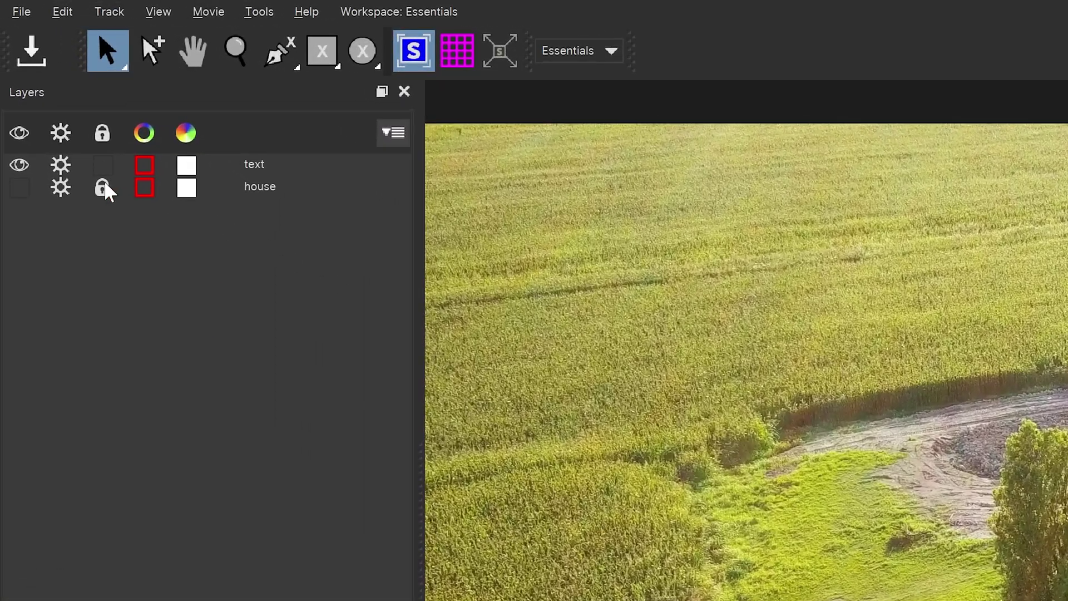
{"action": "left_click", "coordinate": [52, 110]}
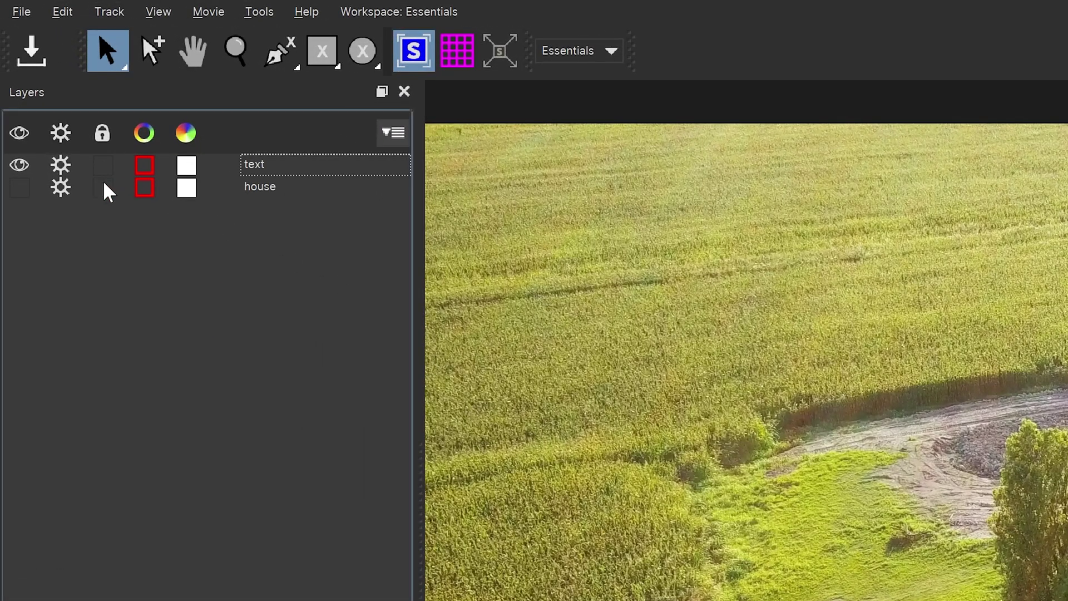
{"action": "left_click", "coordinate": [21, 189]}
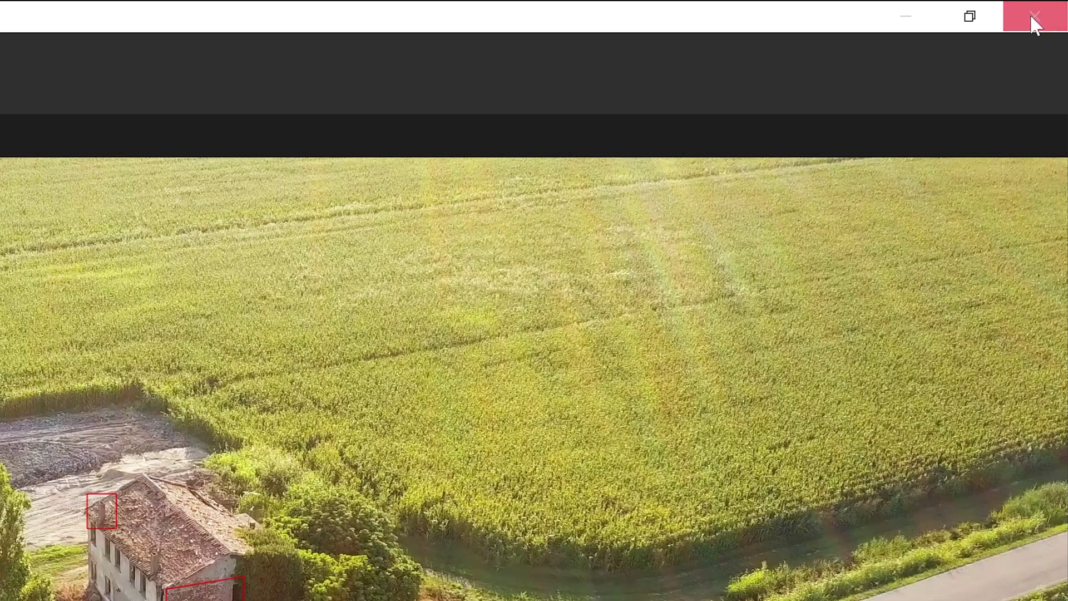
- Close Mocha, set Premultiply Output to Off, and expand the Tracking Data section
{"action": "left_click", "coordinate": [1030, 15]}
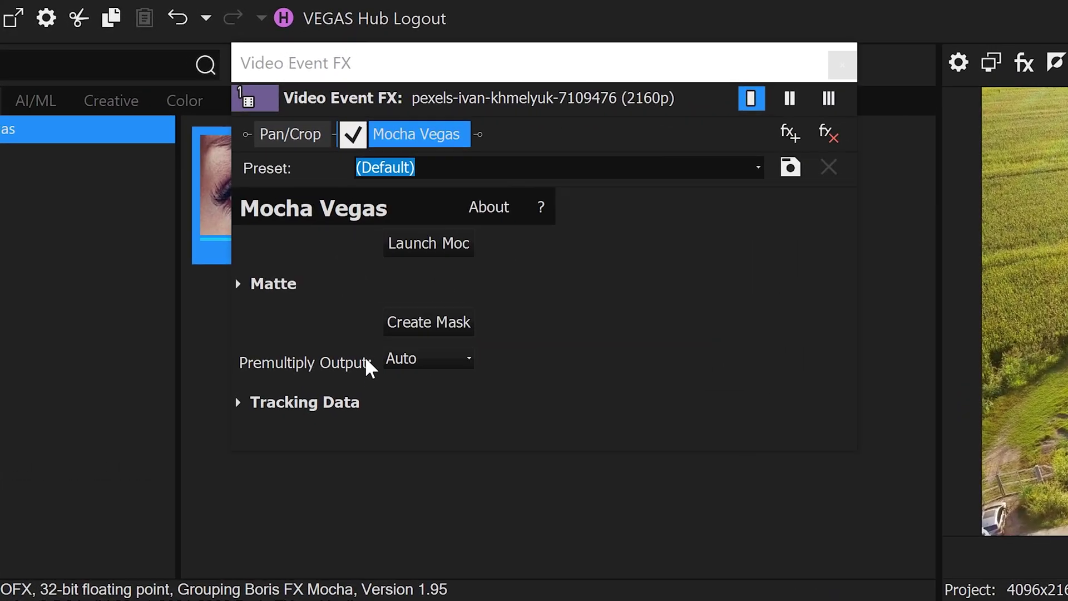
{"action": "left_click", "coordinate": [265, 210]}
{"action": "left_click", "coordinate": [411, 418]}
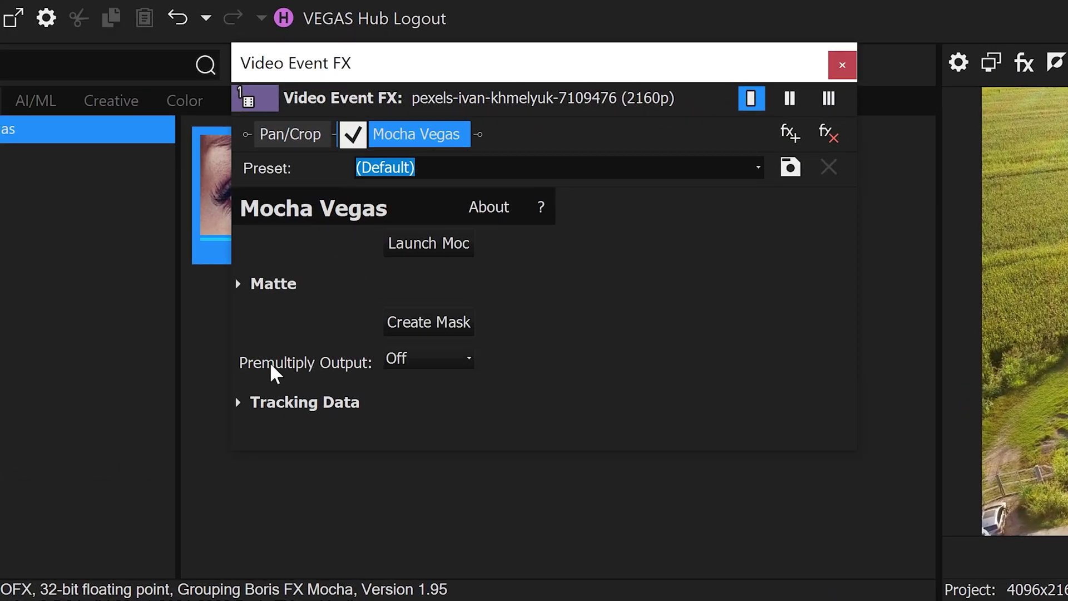
{"action": "left_click", "coordinate": [239, 404]}
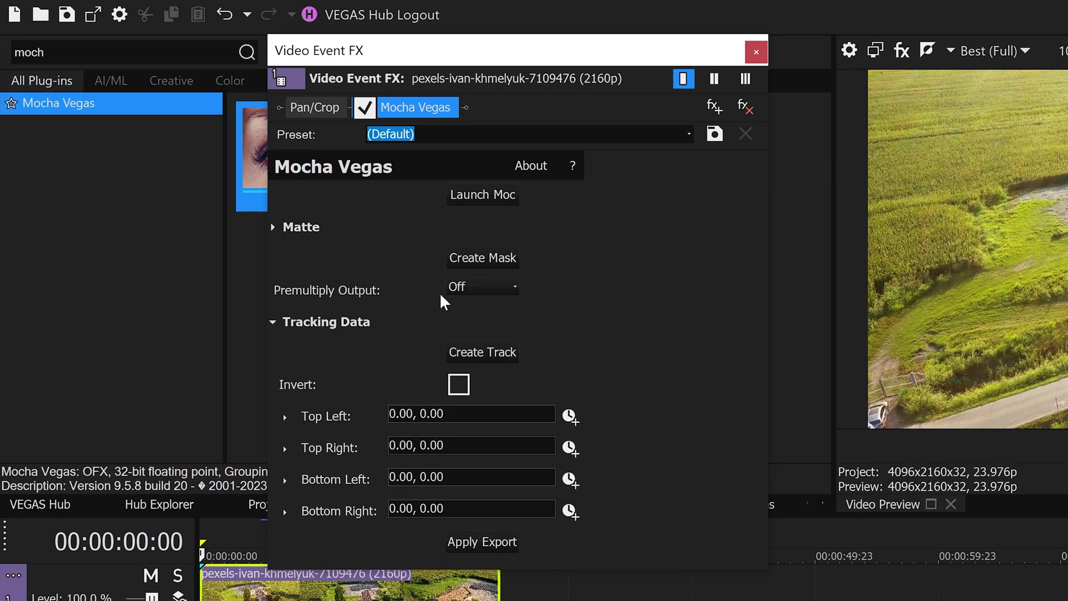
- Create the Mocha track from the text layer, filling corner pins from Top Left 1754.75, 1342.63
{"action": "left_click", "coordinate": [488, 353]}
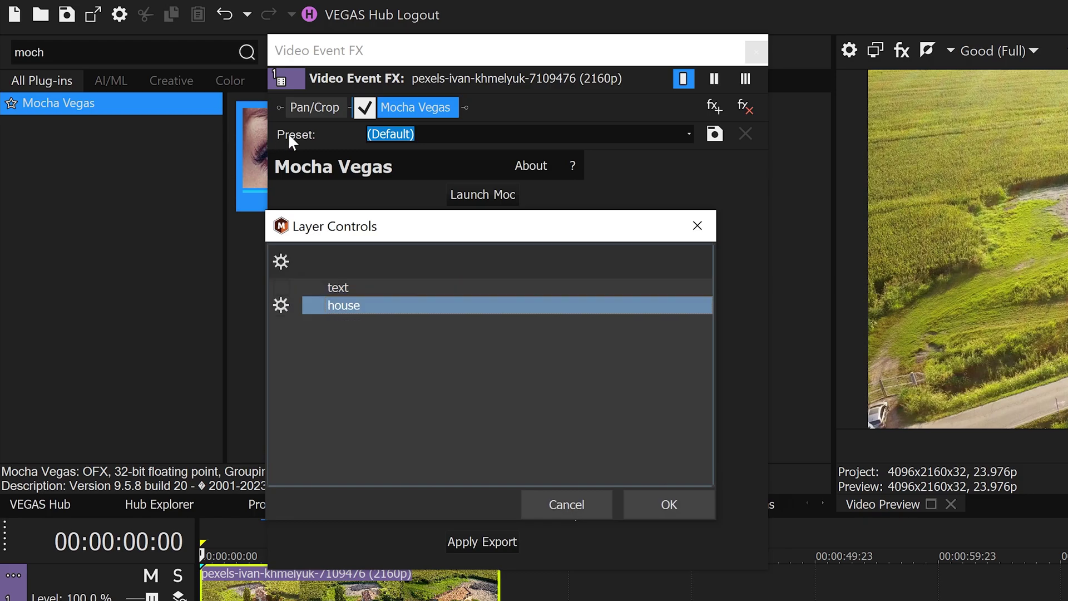
{"action": "left_click", "coordinate": [346, 287]}
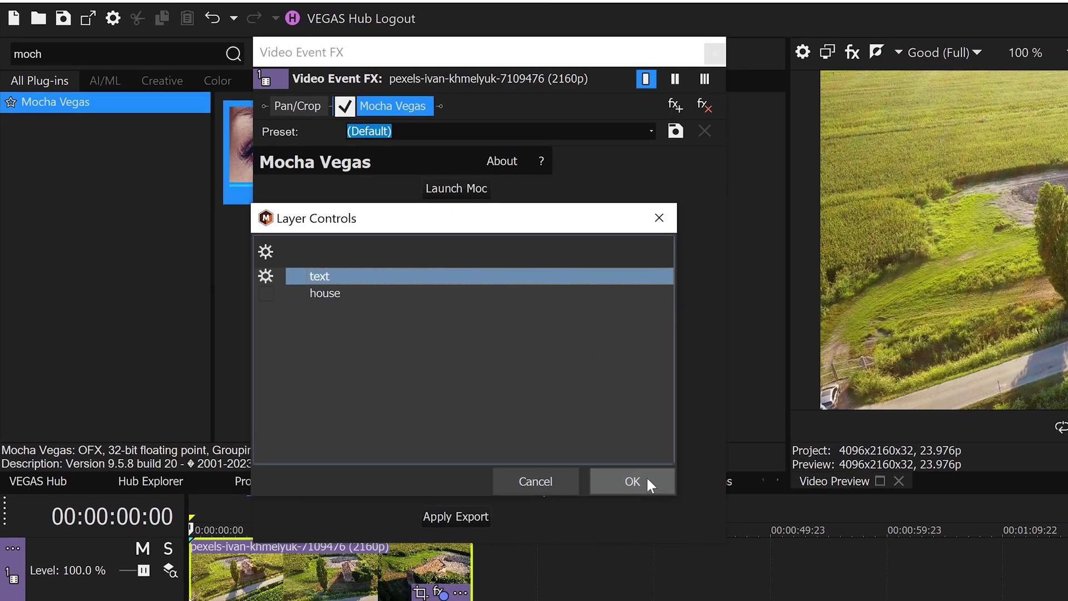
{"action": "left_click", "coordinate": [684, 501]}
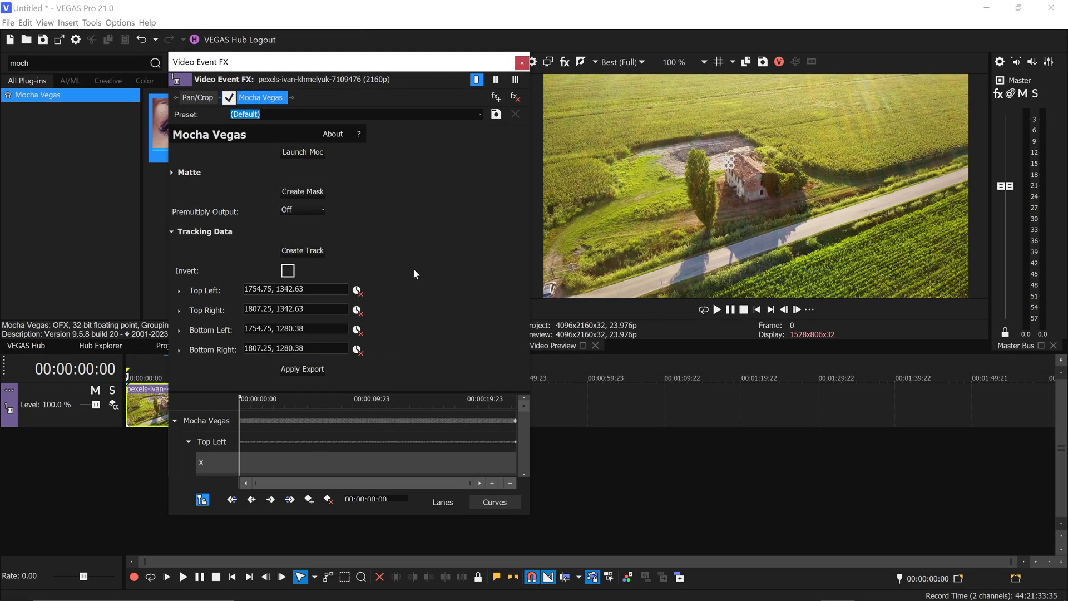
- Add a new top video track holding a text title that reads 'HOUSE 477'
{"action": "left_click", "coordinate": [522, 63]}
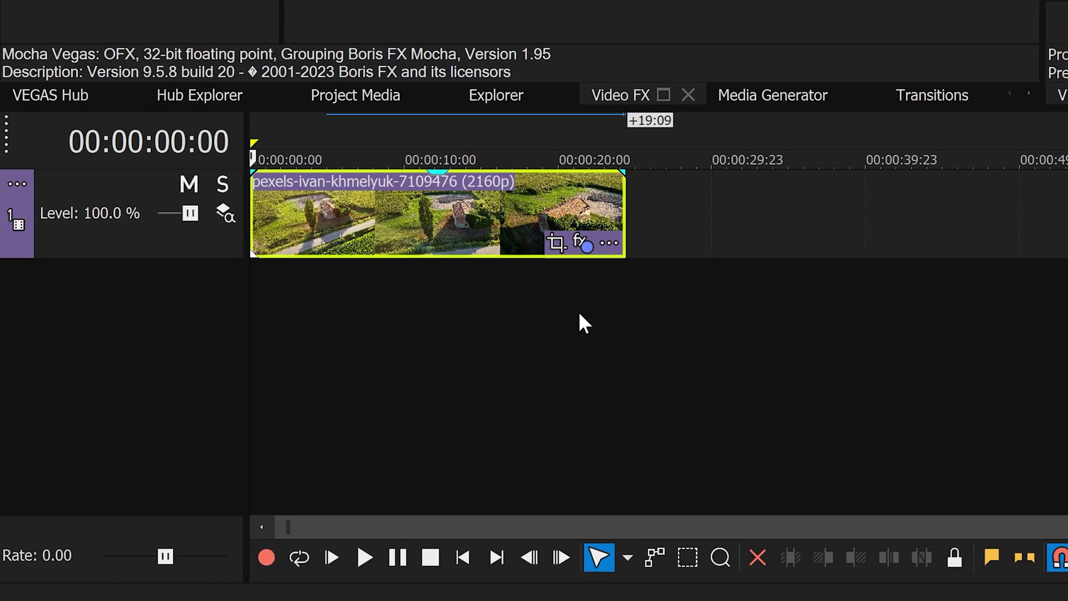
{"action": "right_click", "coordinate": [578, 317]}
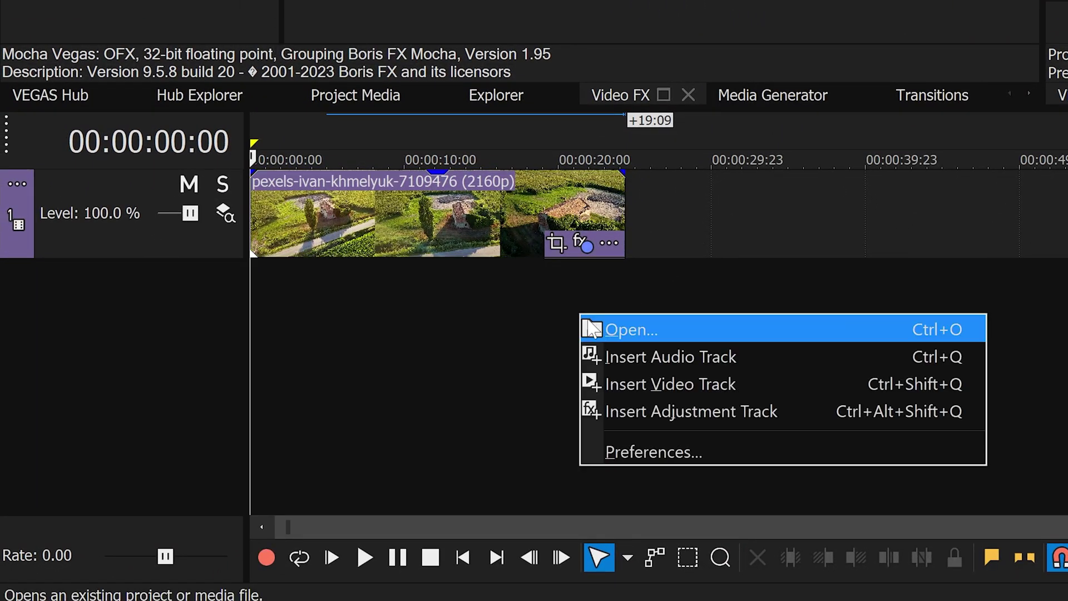
{"action": "left_click", "coordinate": [612, 383]}
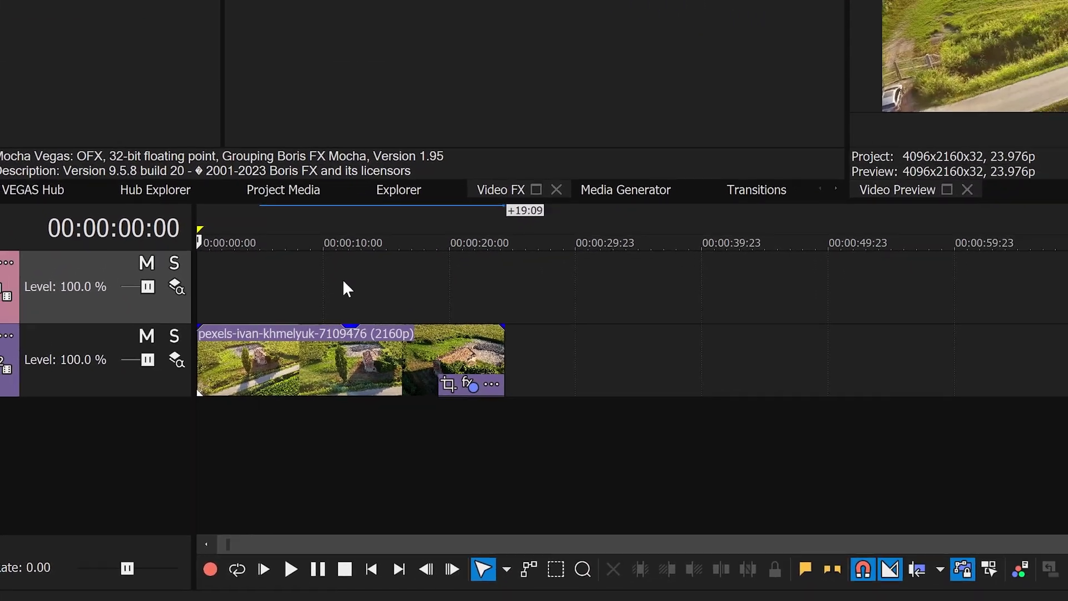
{"action": "right_click", "coordinate": [428, 203]}
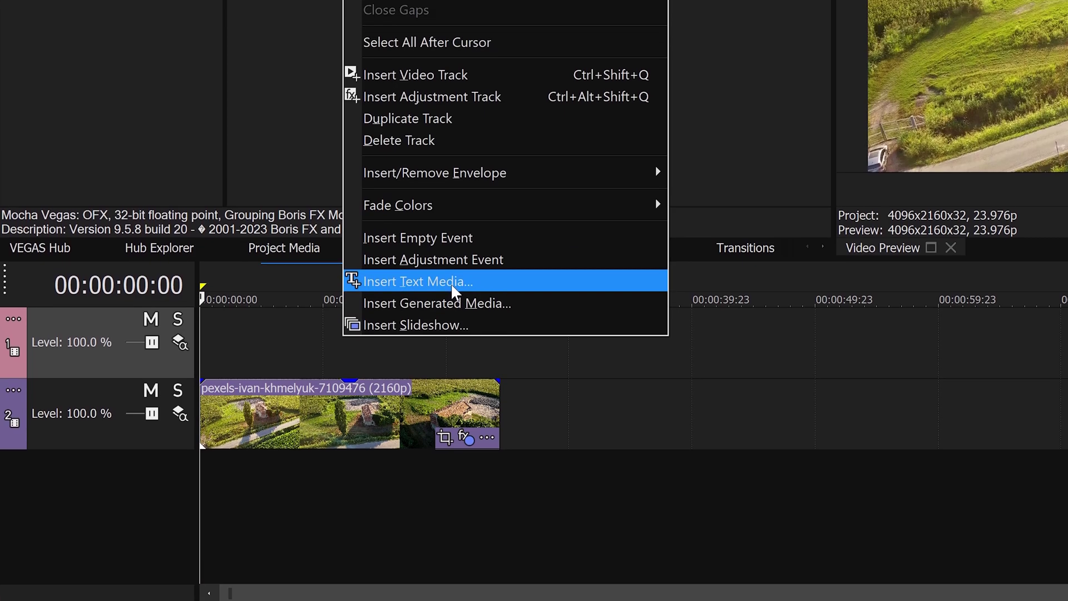
{"action": "left_click", "coordinate": [445, 230]}
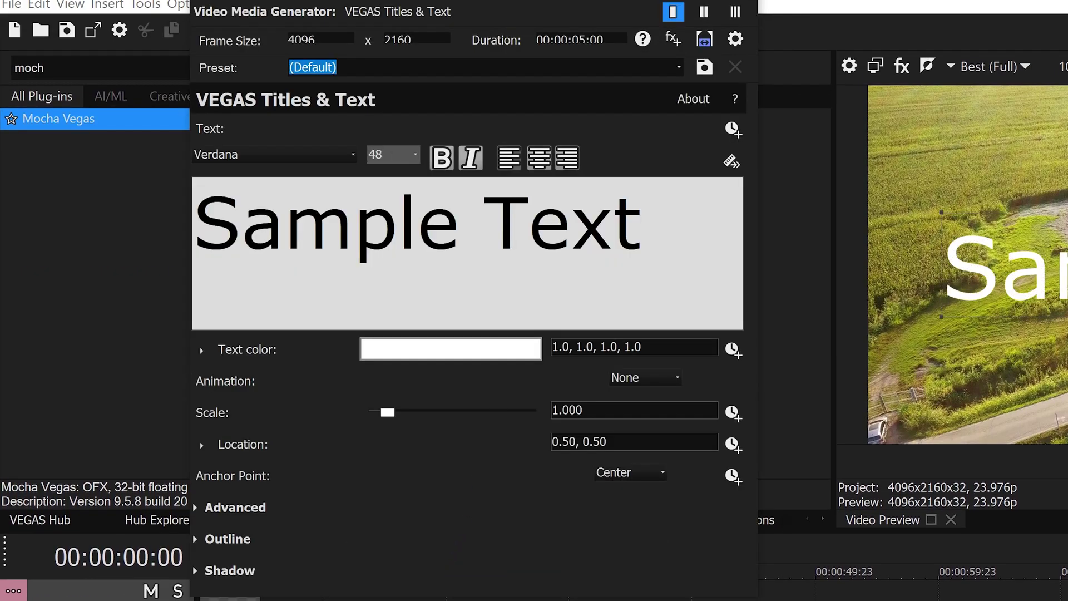
{"action": "type", "text": "HOUSE"}
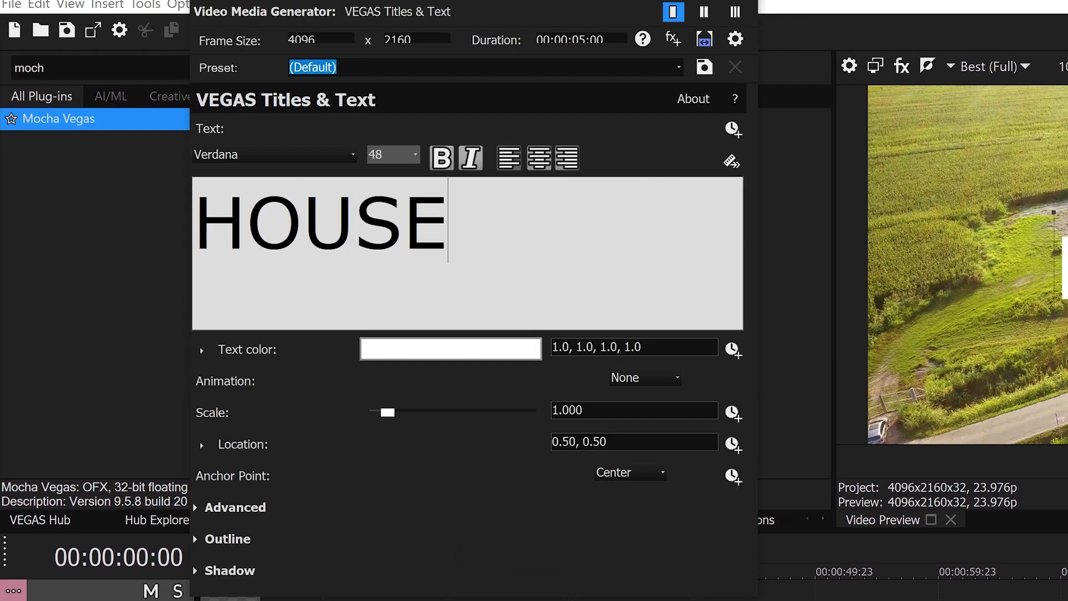
{"action": "type", "text": " 477"}
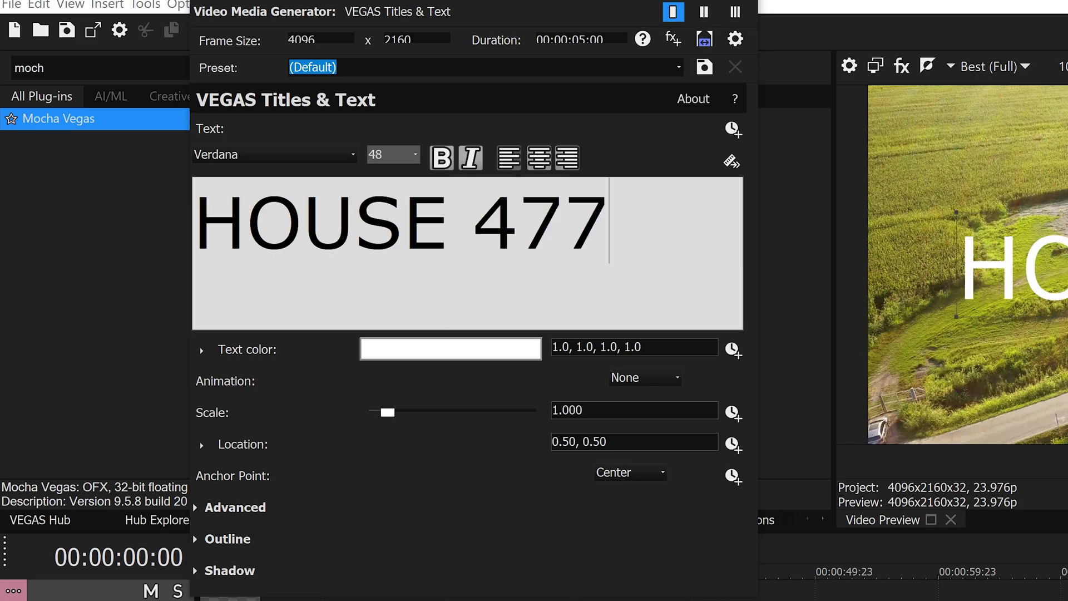
- Style the title text in Nexa Bold at size 16 with a black drop shadow
{"action": "key", "text": "ctrl+a"}
{"action": "left_click", "coordinate": [279, 153]}
{"action": "type", "text": "neon"}
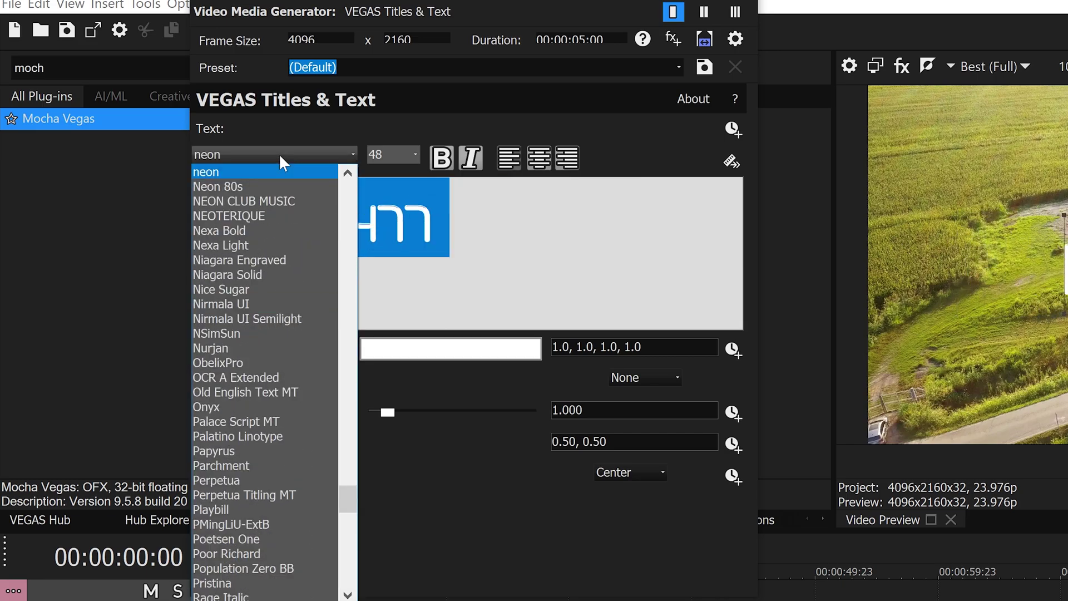
{"action": "left_click", "coordinate": [239, 230]}
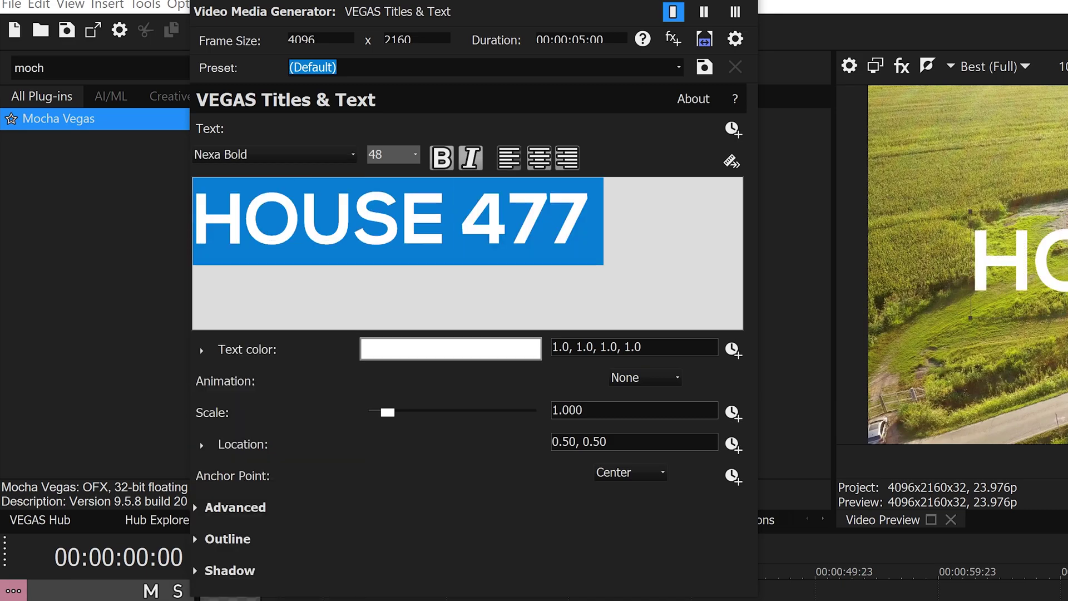
{"action": "left_click", "coordinate": [416, 160]}
{"action": "left_click", "coordinate": [396, 230]}
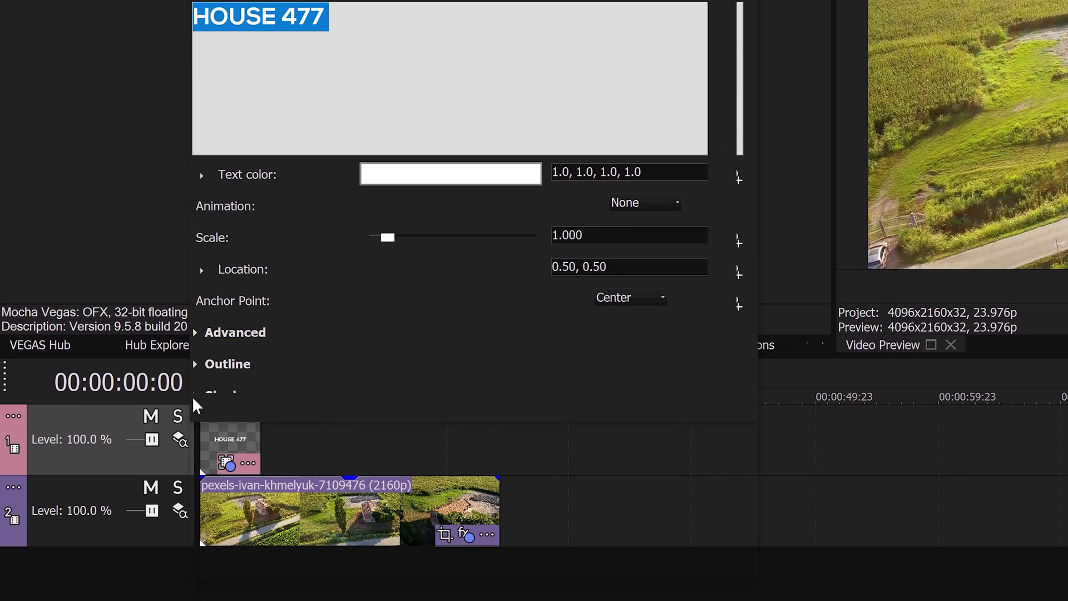
{"action": "left_click", "coordinate": [201, 395]}
{"action": "left_click", "coordinate": [606, 426]}
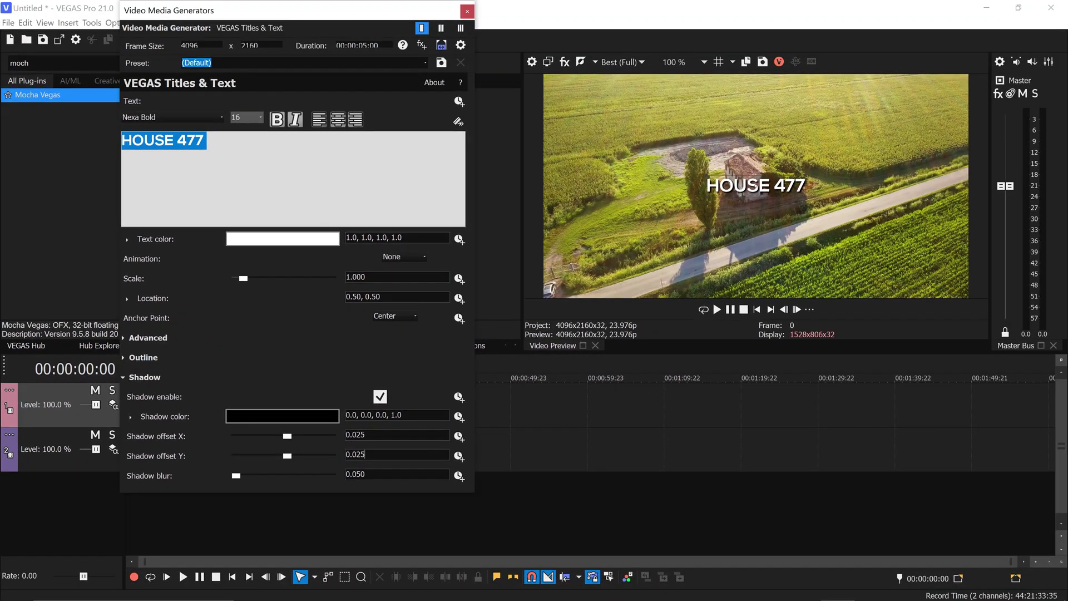
- Stretch the HOUSE 477 title to span the drone clip, setting its duration to 00:00:24:20
{"action": "left_click", "coordinate": [466, 11]}
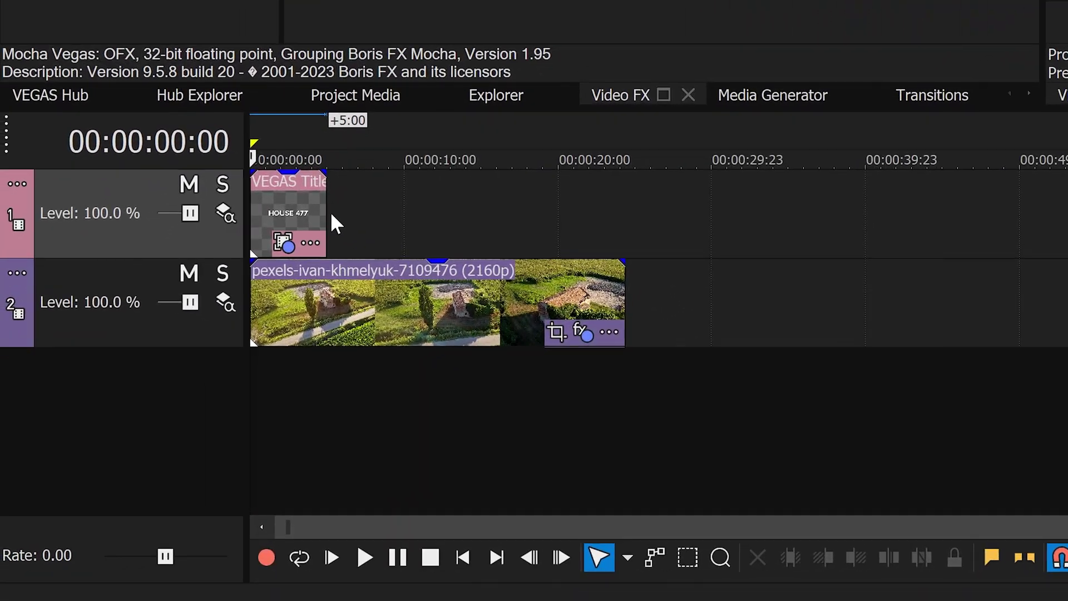
{"action": "left_click_drag", "start_coordinate": [326, 208], "coordinate": [624, 217]}
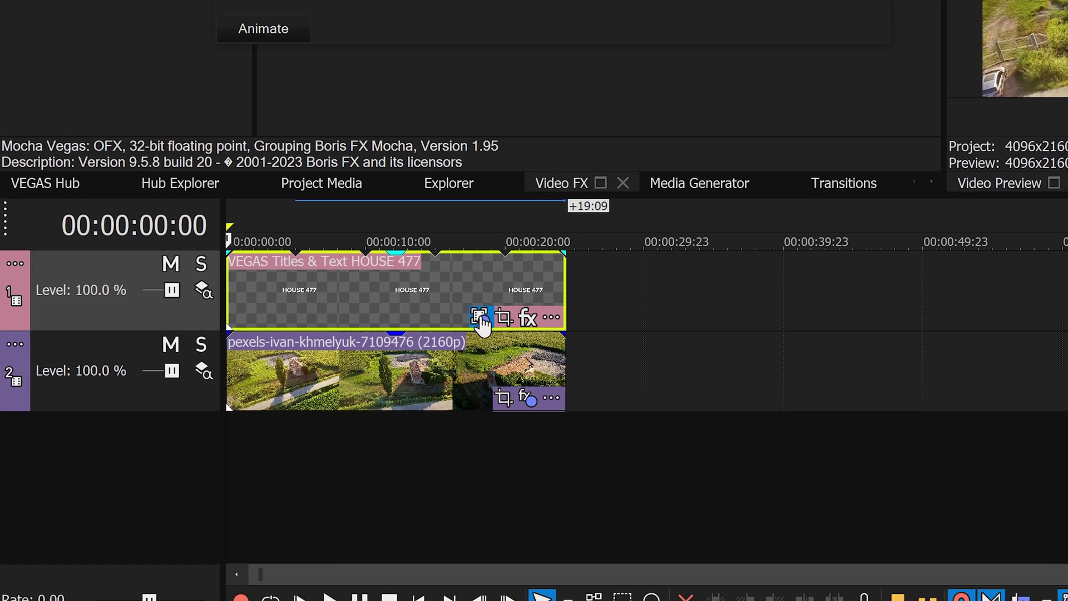
{"action": "left_click", "coordinate": [530, 243]}
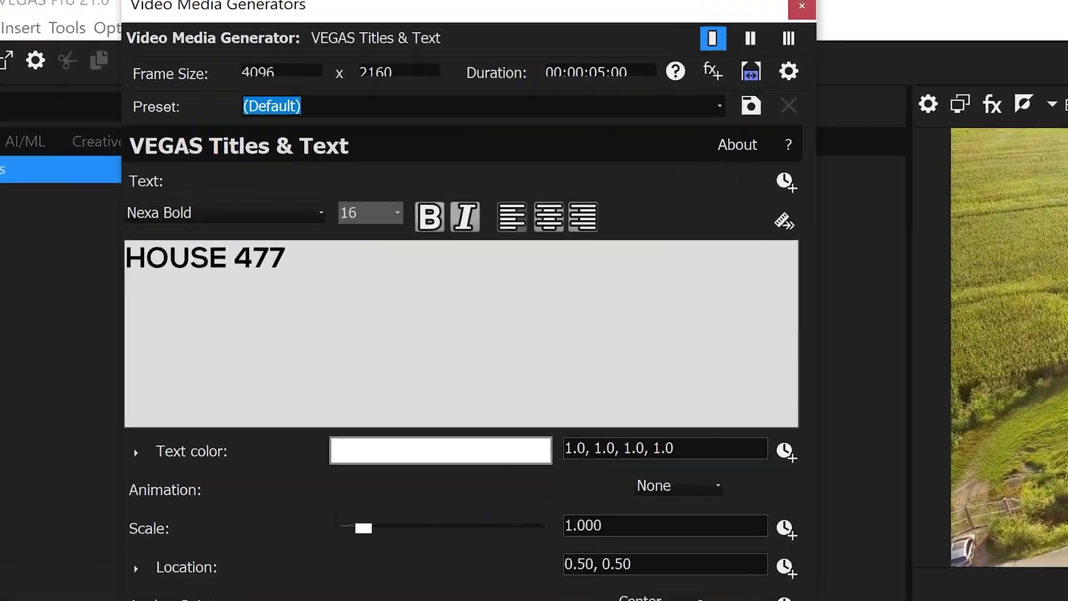
{"action": "left_click", "coordinate": [597, 72]}
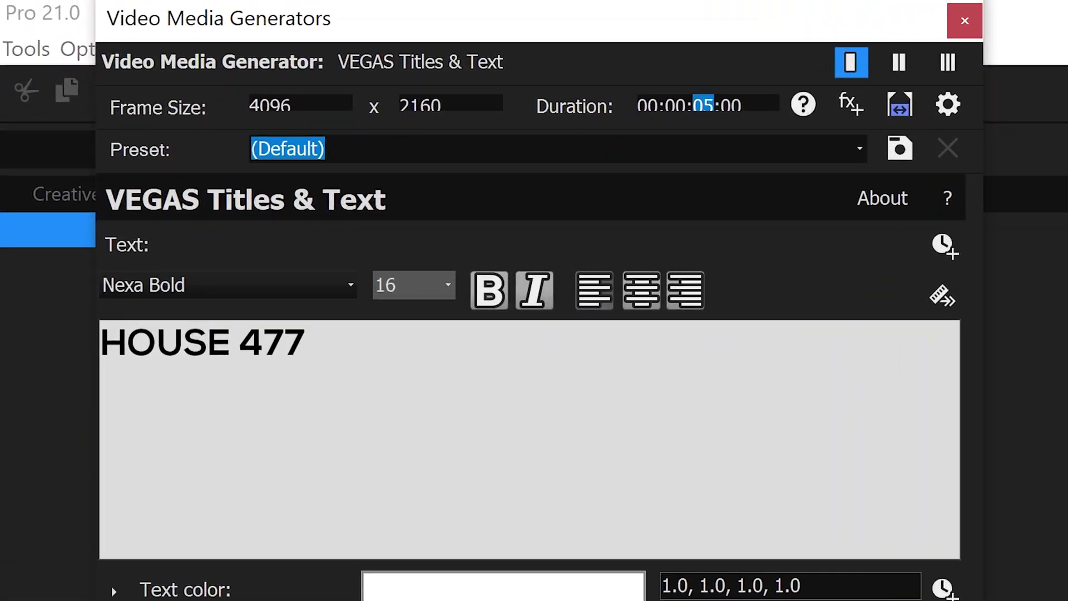
{"action": "type", "text": "24"}
{"action": "key", "text": "Right"}
{"action": "type", "text": "2"}
{"action": "left_click", "coordinate": [964, 21]}
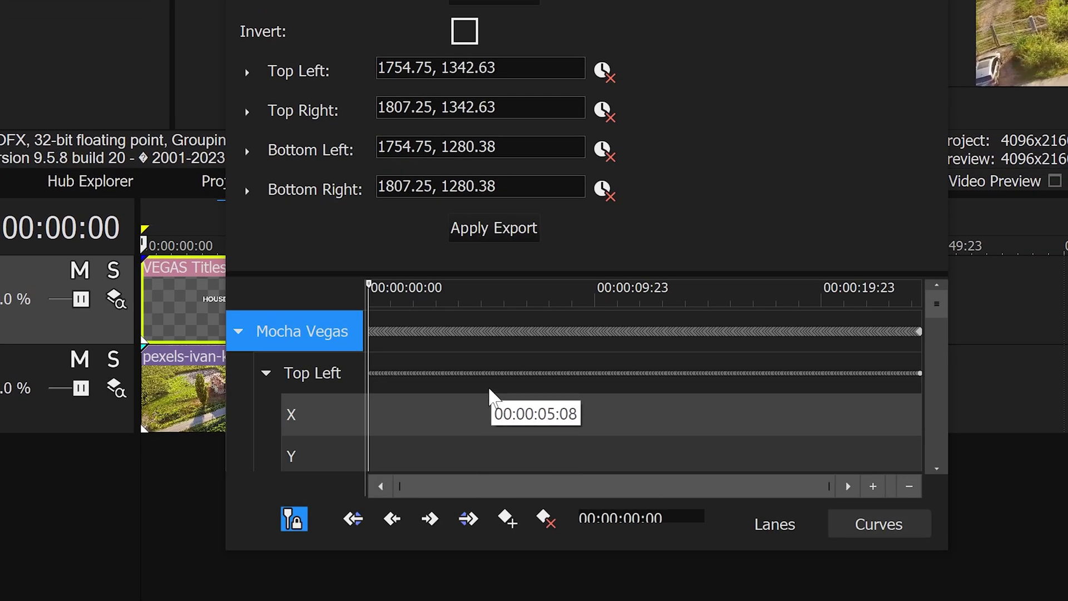
- Send the Mocha tracking data to the HOUSE 477 title's Location and close the effect windows
{"action": "left_click", "coordinate": [495, 233]}
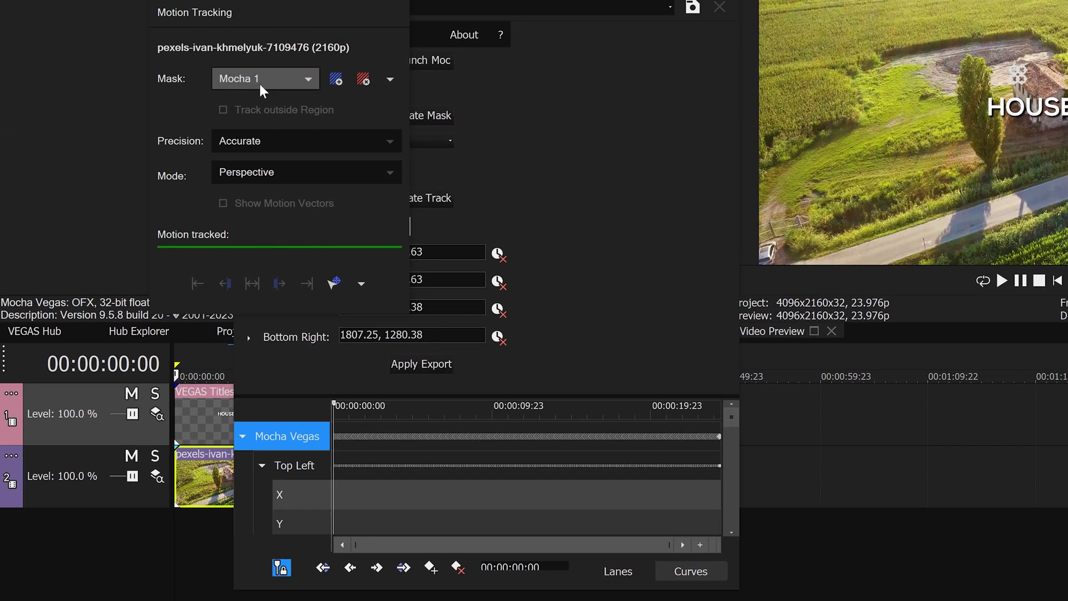
{"action": "left_click", "coordinate": [366, 285]}
{"action": "mouse_move", "coordinate": [423, 313]}
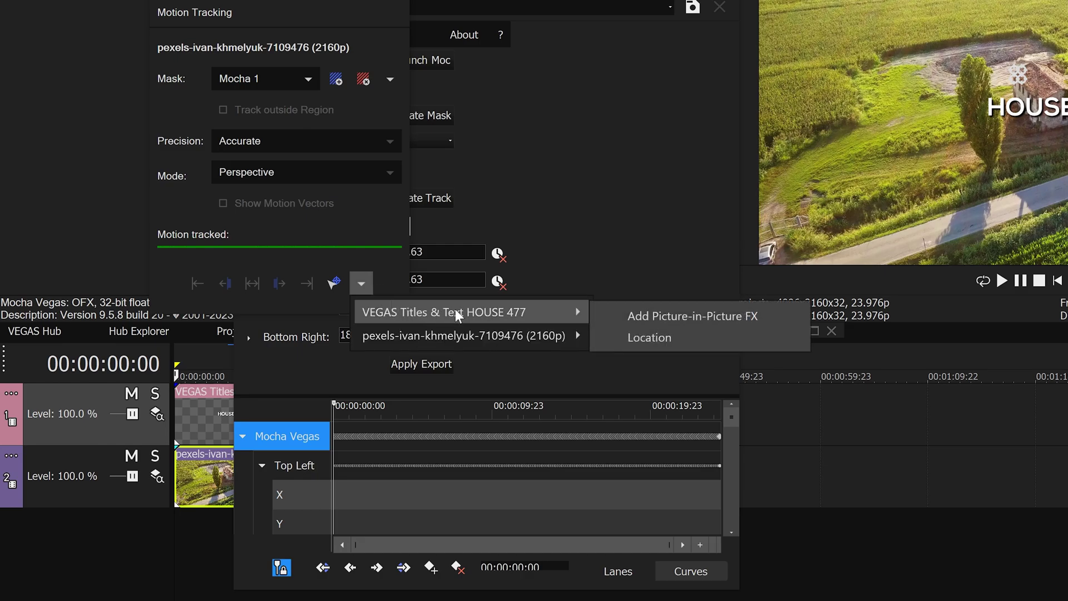
{"action": "left_click", "coordinate": [652, 342]}
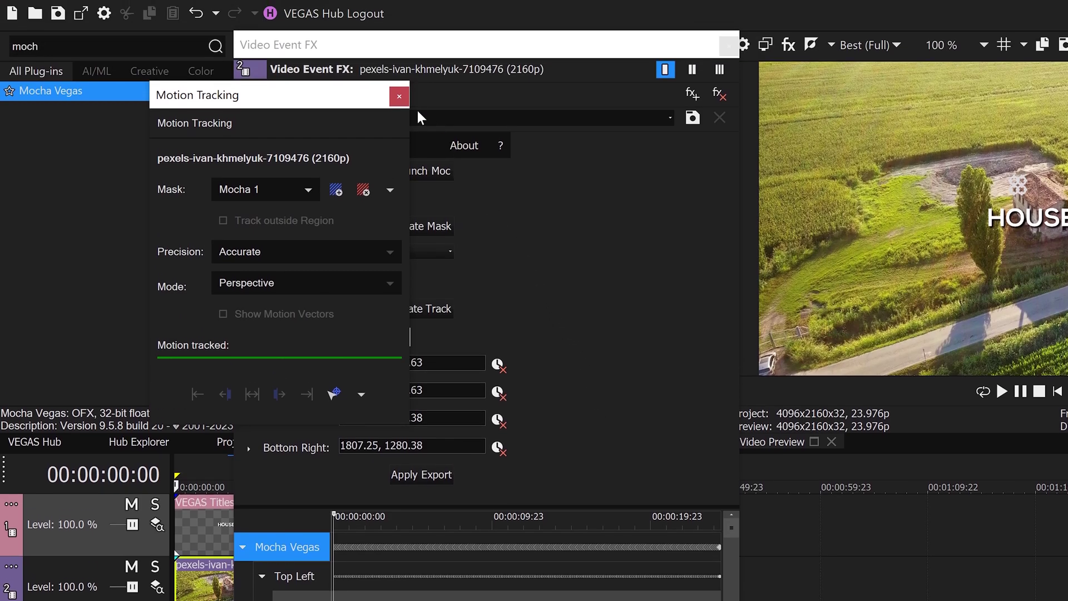
{"action": "left_click", "coordinate": [400, 96]}
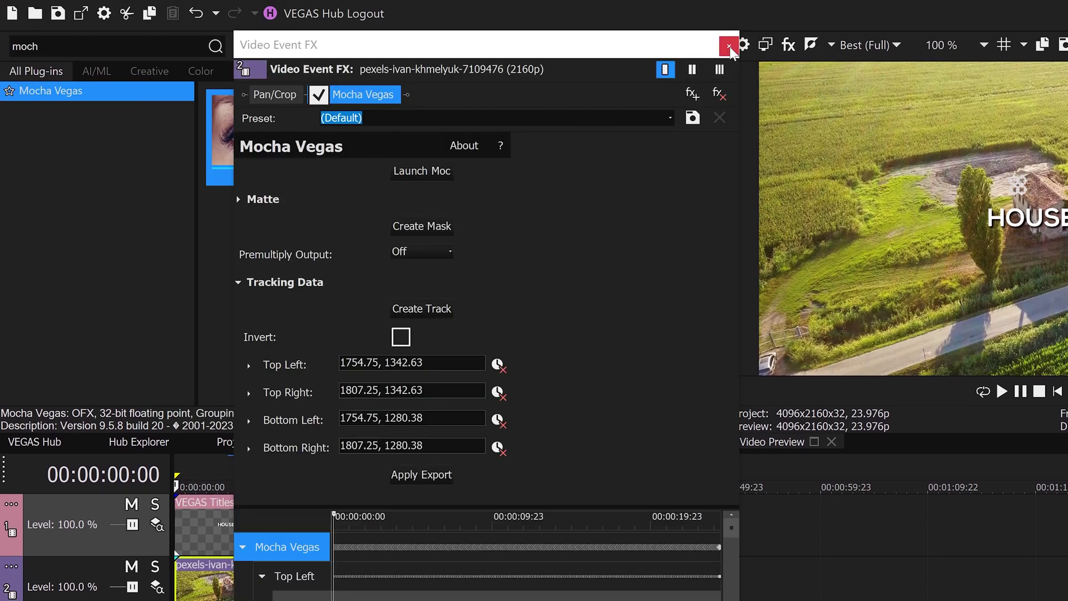
{"action": "left_click", "coordinate": [728, 45]}
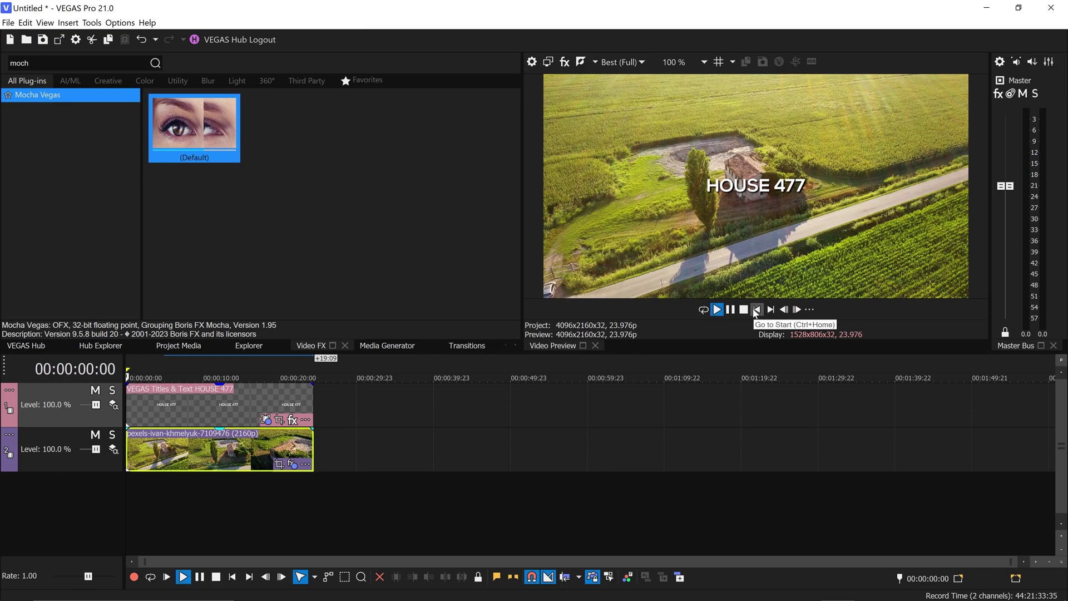
- Preview the title, then raise it above the farmhouse in Pan/Crop
{"action": "key", "text": "space"}
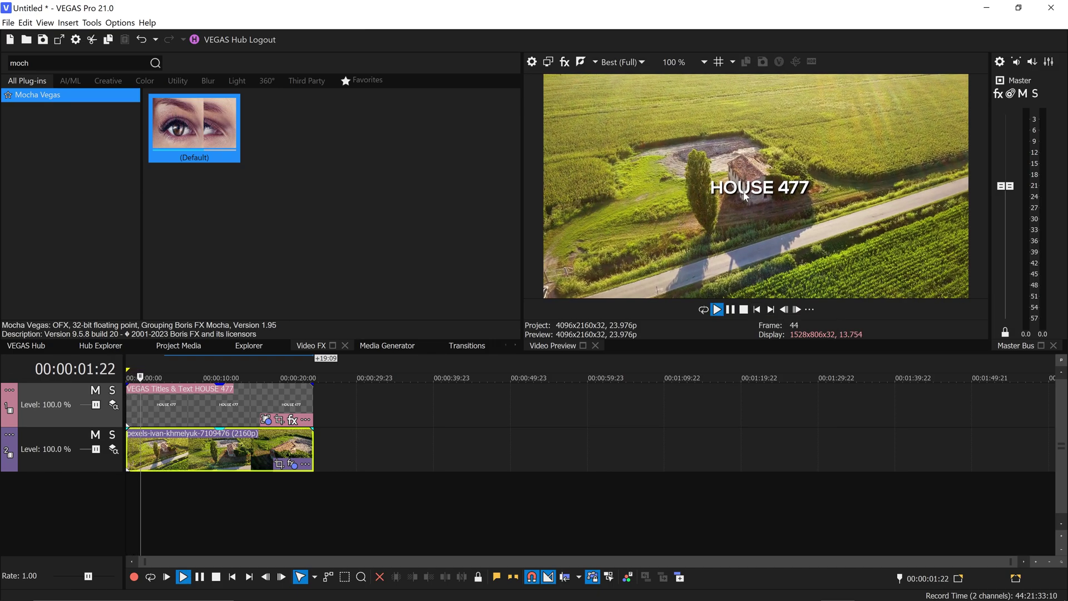
{"action": "left_click", "coordinate": [743, 309]}
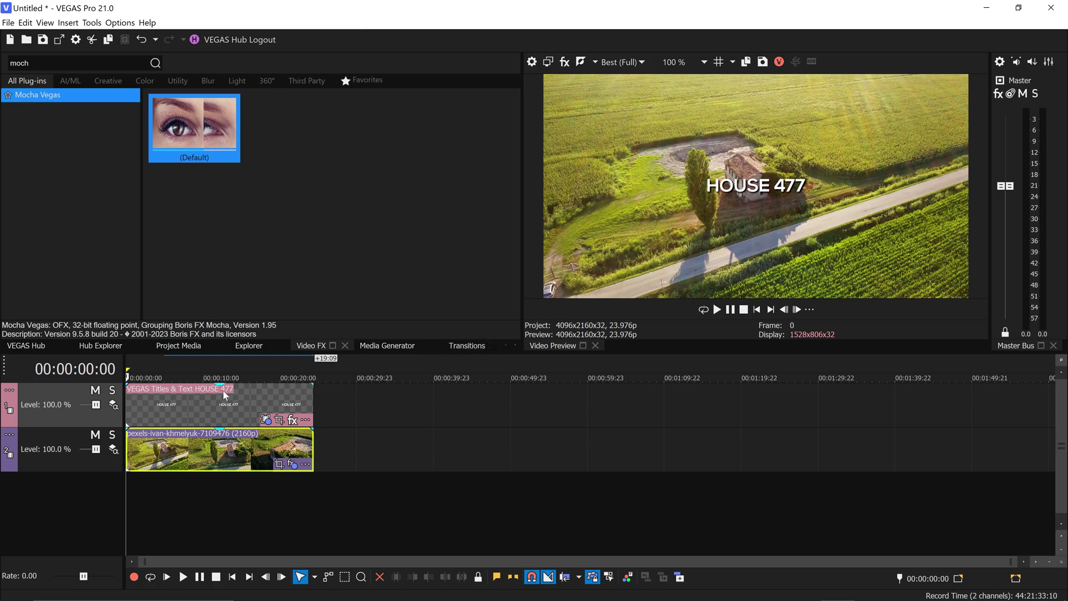
{"action": "left_click", "coordinate": [279, 420]}
{"action": "left_click_drag", "start_coordinate": [388, 263], "coordinate": [410, 252]}
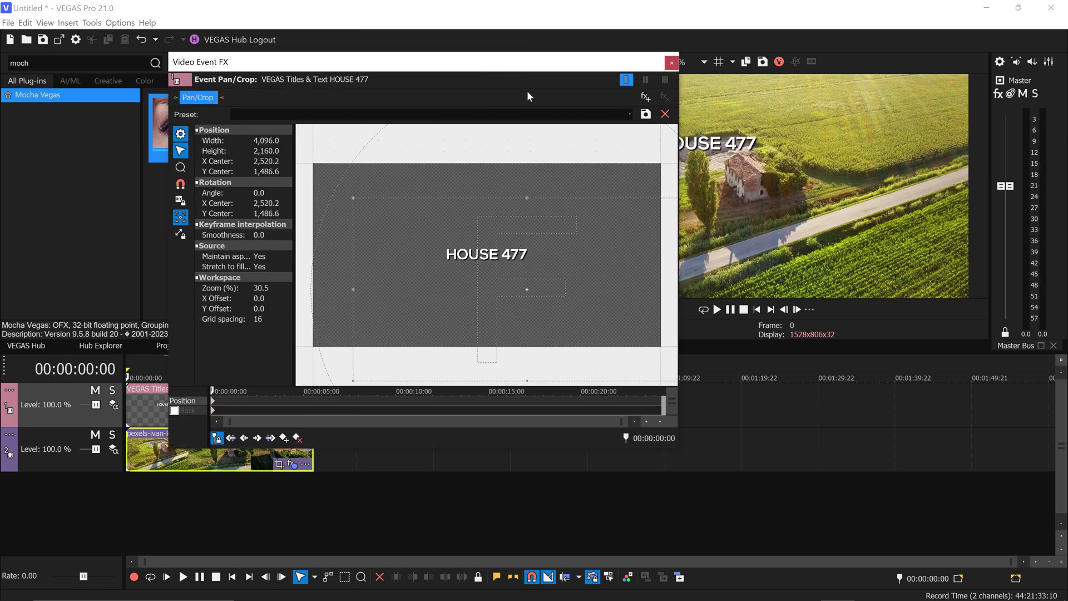
{"action": "left_click", "coordinate": [672, 62]}
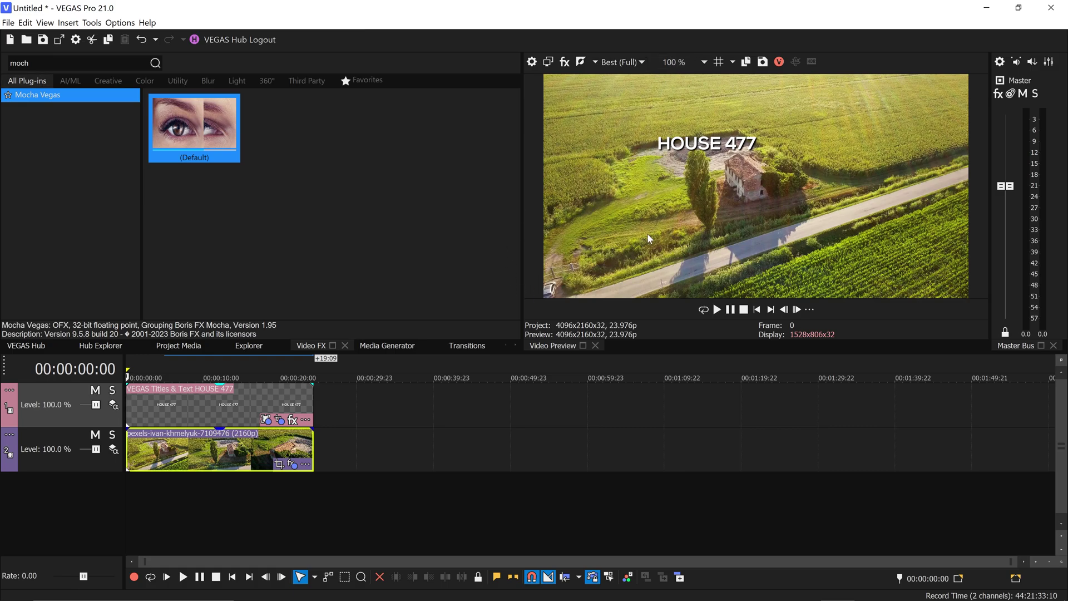
- Shrink the HOUSE 477 title to about 0.800 scale and play back to check it
{"action": "left_click", "coordinate": [272, 417]}
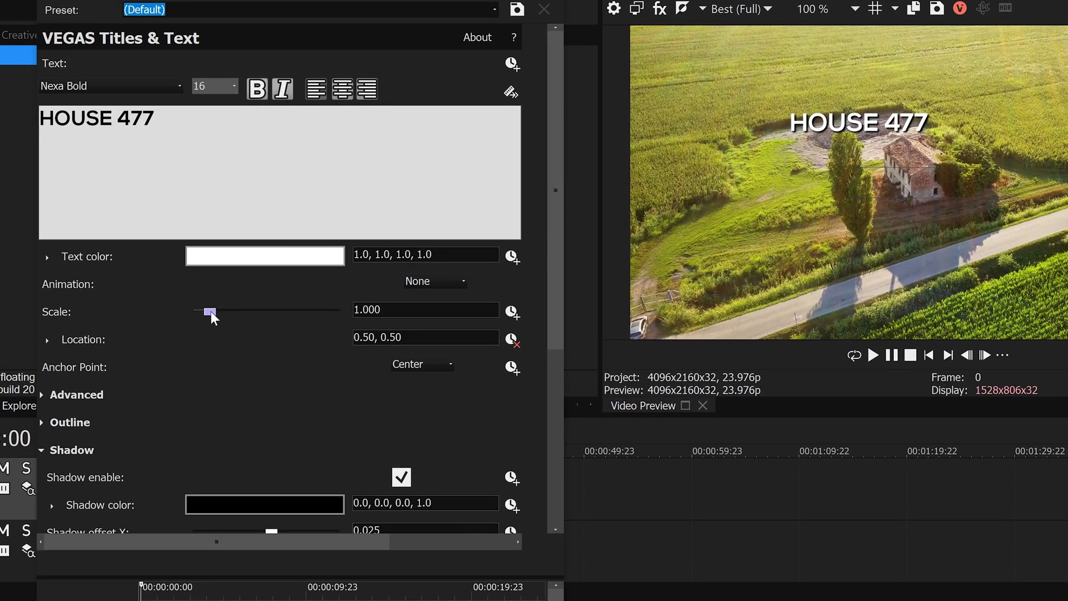
{"action": "left_click_drag", "start_coordinate": [212, 311], "coordinate": [205, 311]}
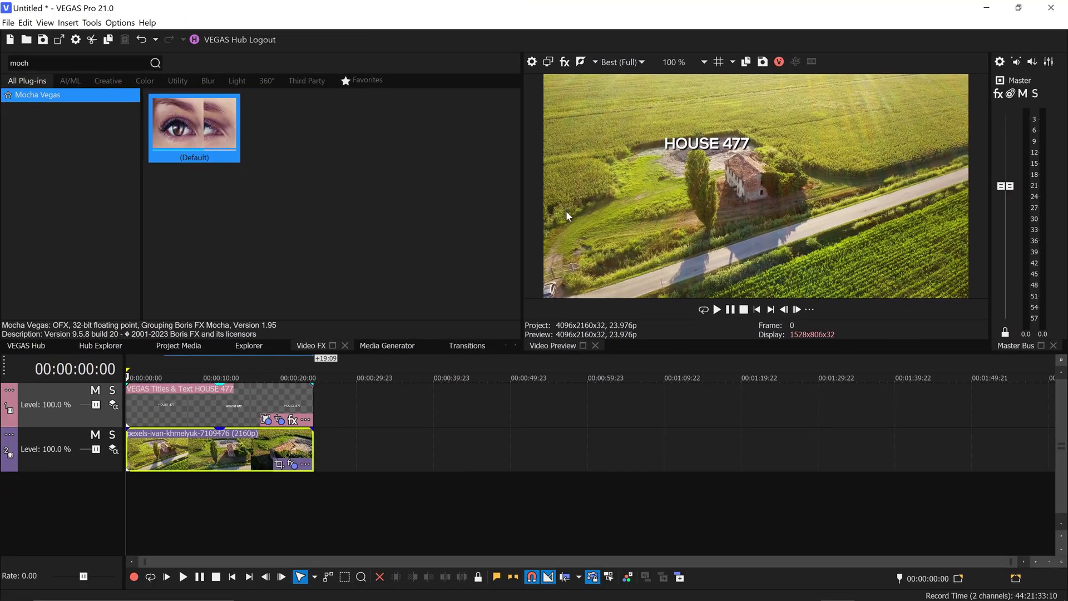
{"action": "key", "text": "space"}
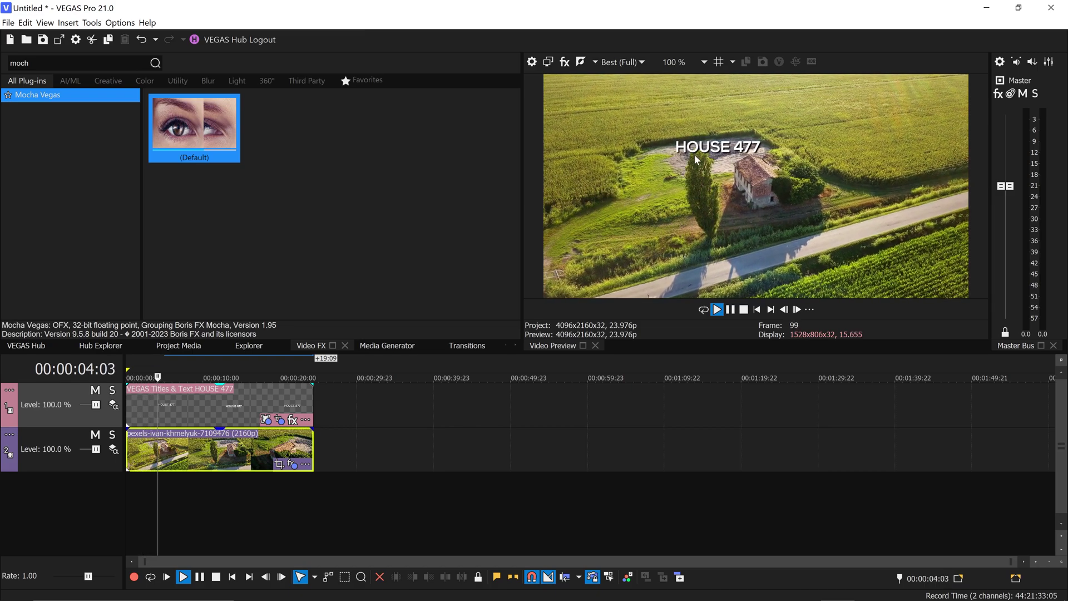
{"action": "key", "text": "space"}
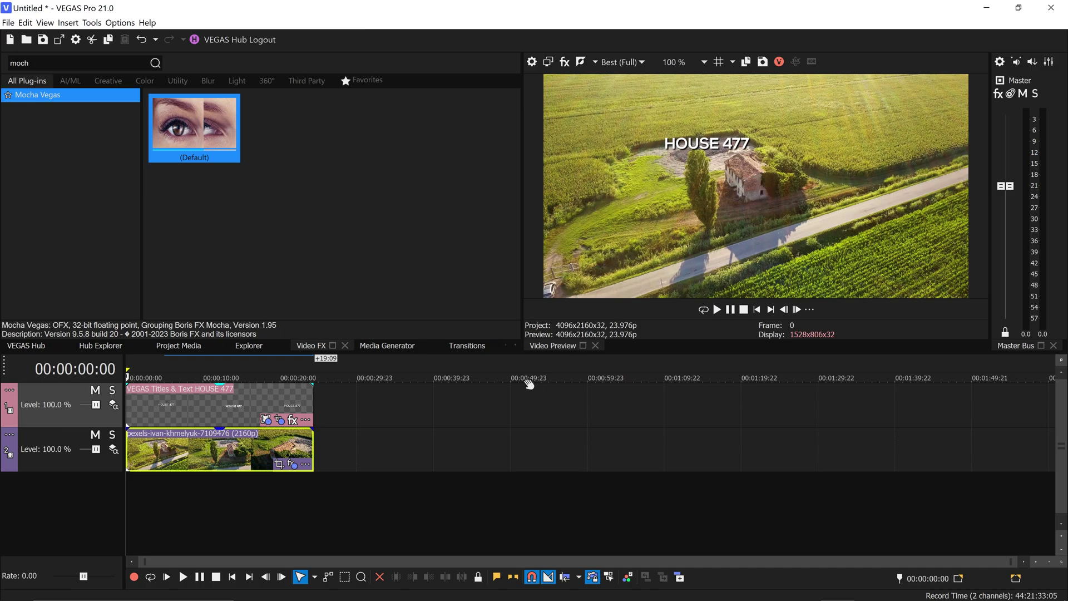
- Rebuild the Mocha track from the house layer, giving corners from Top Left 1937.15, 1125.63
{"action": "left_click", "coordinate": [294, 464]}
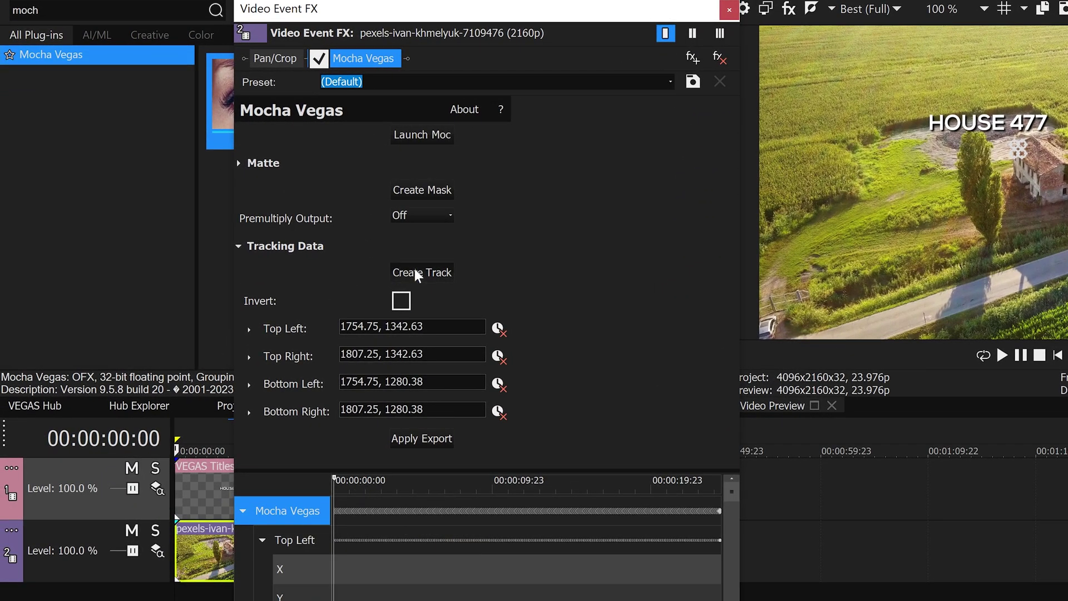
{"action": "left_click", "coordinate": [415, 272]}
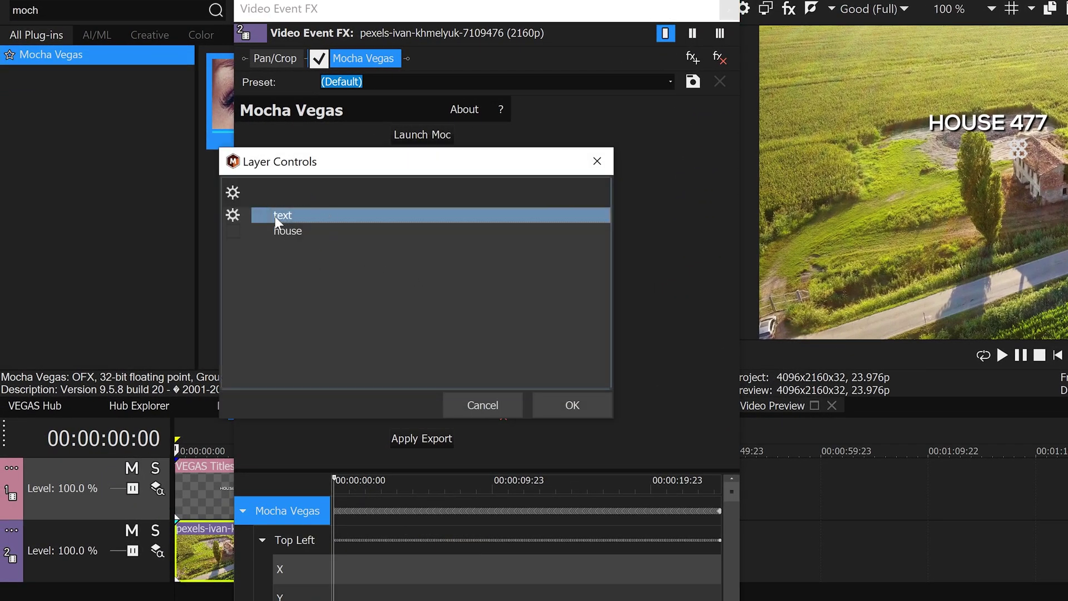
{"action": "left_click", "coordinate": [300, 233]}
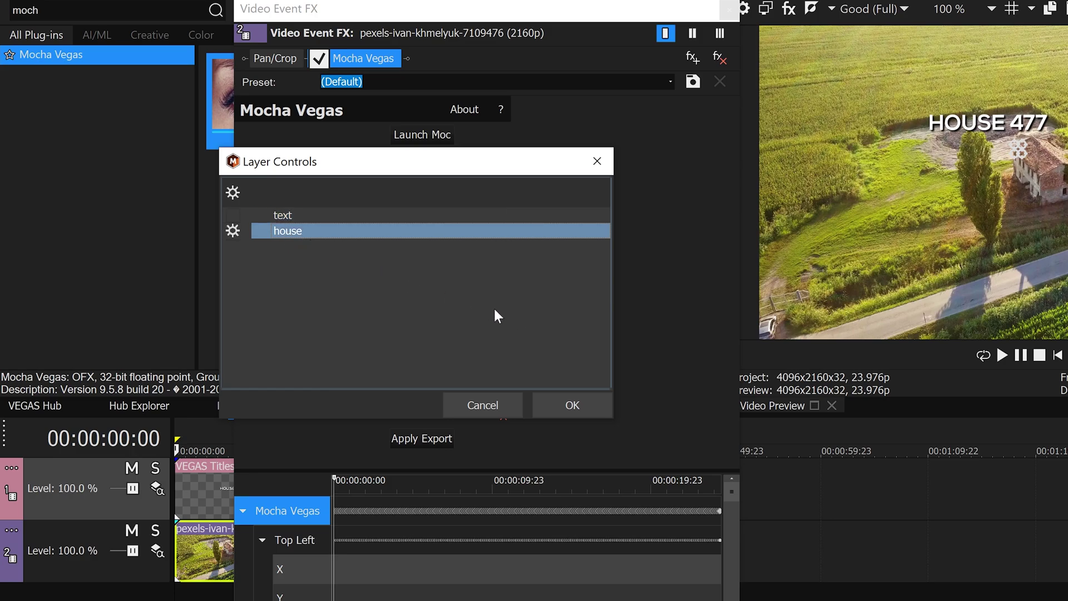
{"action": "left_click", "coordinate": [572, 405]}
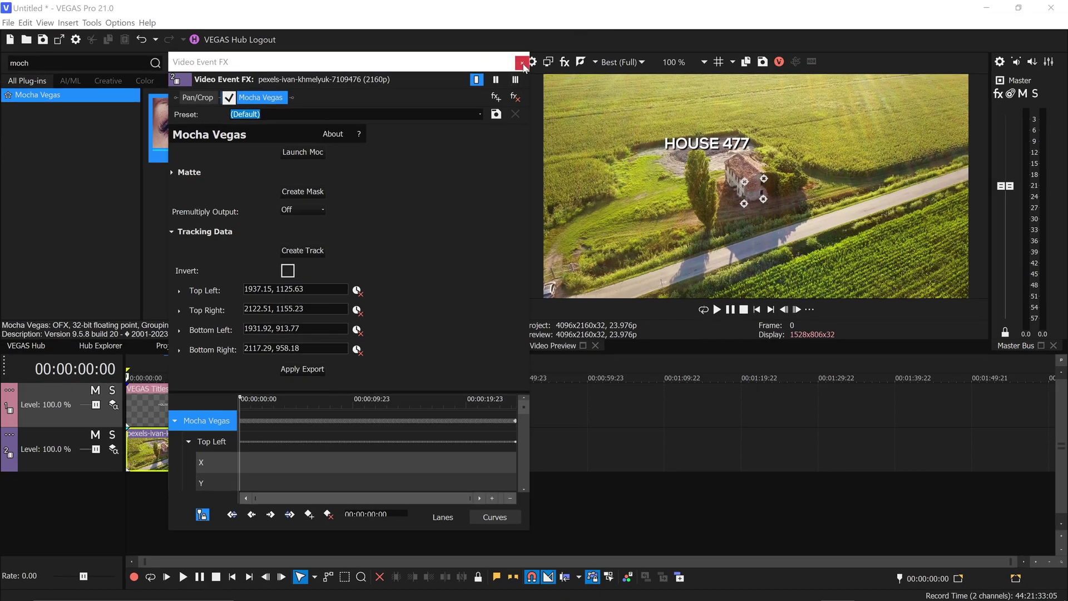
{"action": "left_click", "coordinate": [567, 9]}
- Add a new top video track holding vegas pro 21 logo.png
{"action": "right_click", "coordinate": [350, 481]}
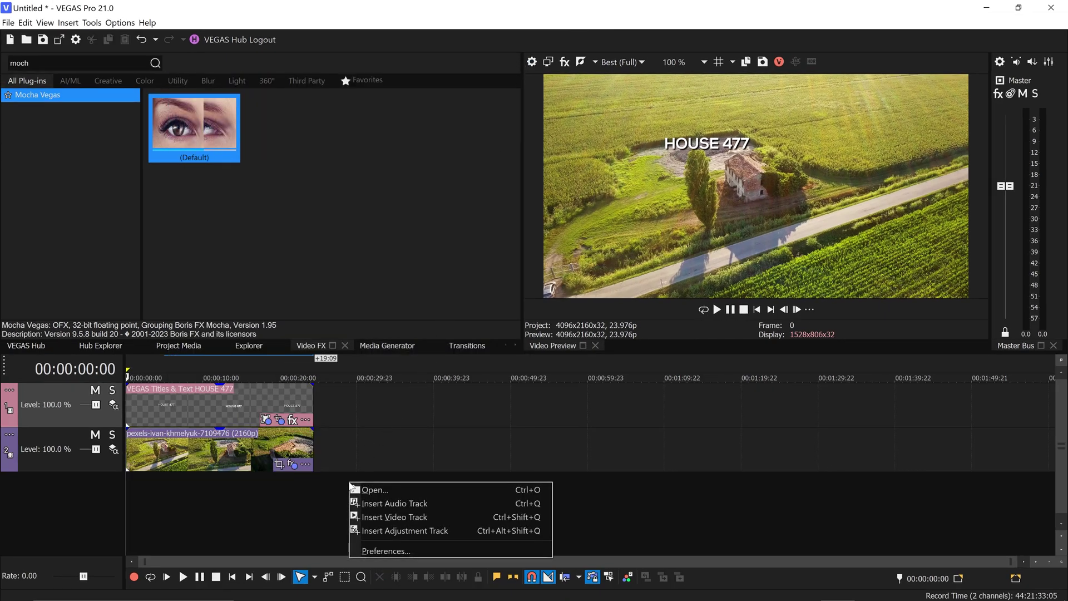
{"action": "left_click", "coordinate": [393, 516]}
{"action": "mouse_move", "coordinate": [356, 592]}
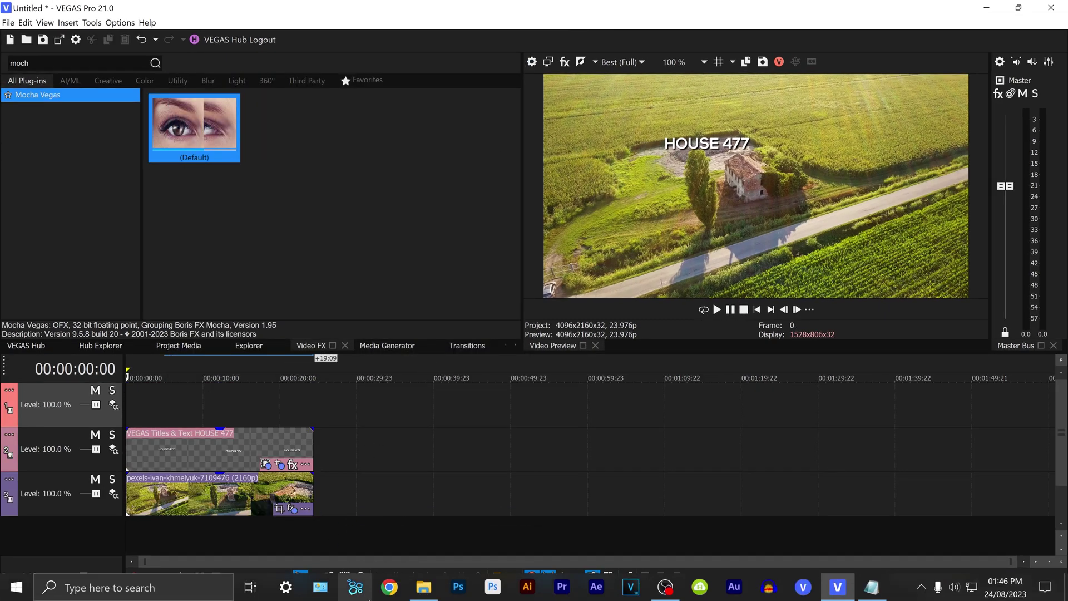
{"action": "left_click", "coordinate": [421, 593]}
{"action": "left_click_drag", "start_coordinate": [415, 190], "coordinate": [312, 406]}
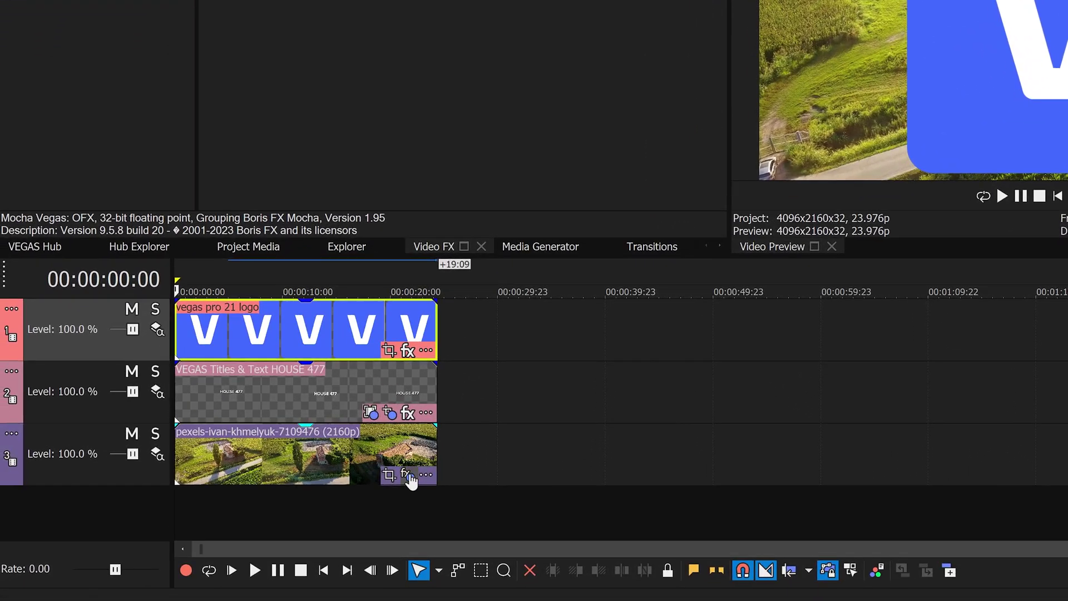
- Aim the drone clip's Mocha tracking data at the logo clip
{"action": "left_click", "coordinate": [374, 487]}
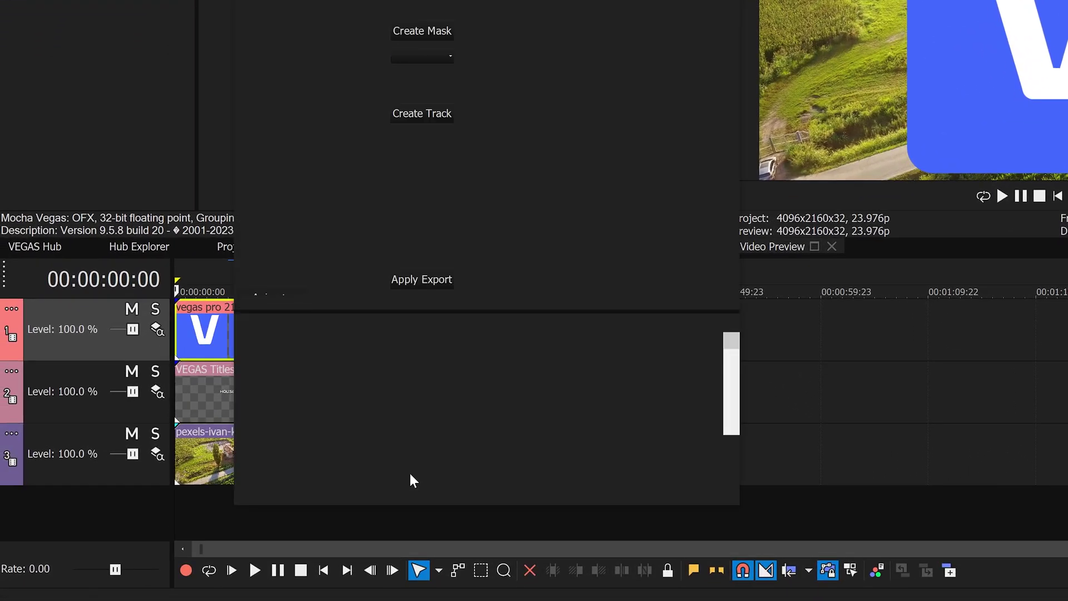
{"action": "left_click", "coordinate": [428, 282]}
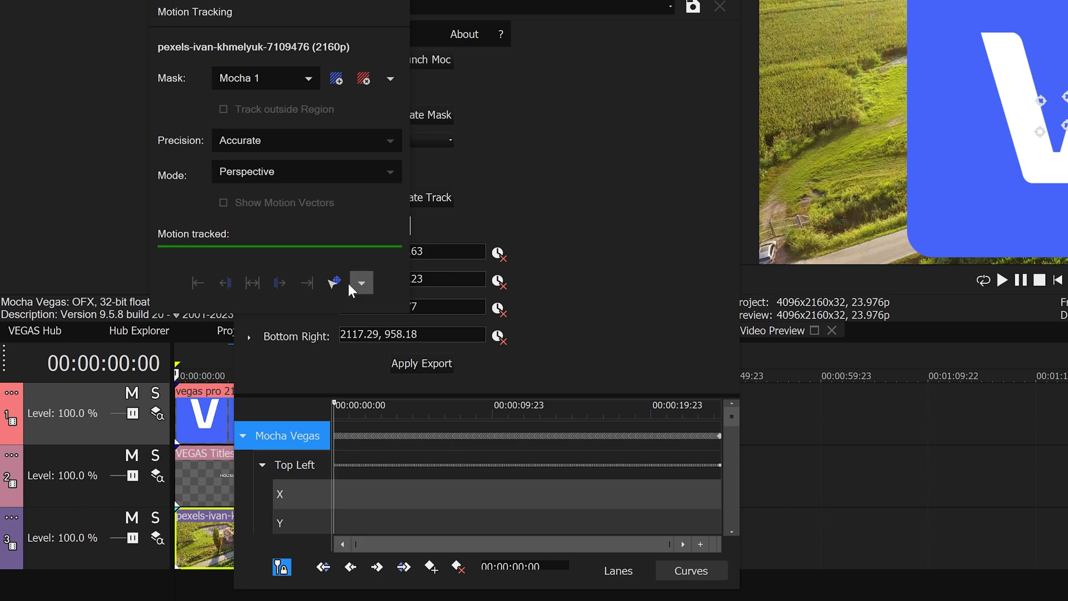
{"action": "left_click_drag", "start_coordinate": [333, 286], "coordinate": [206, 413]}
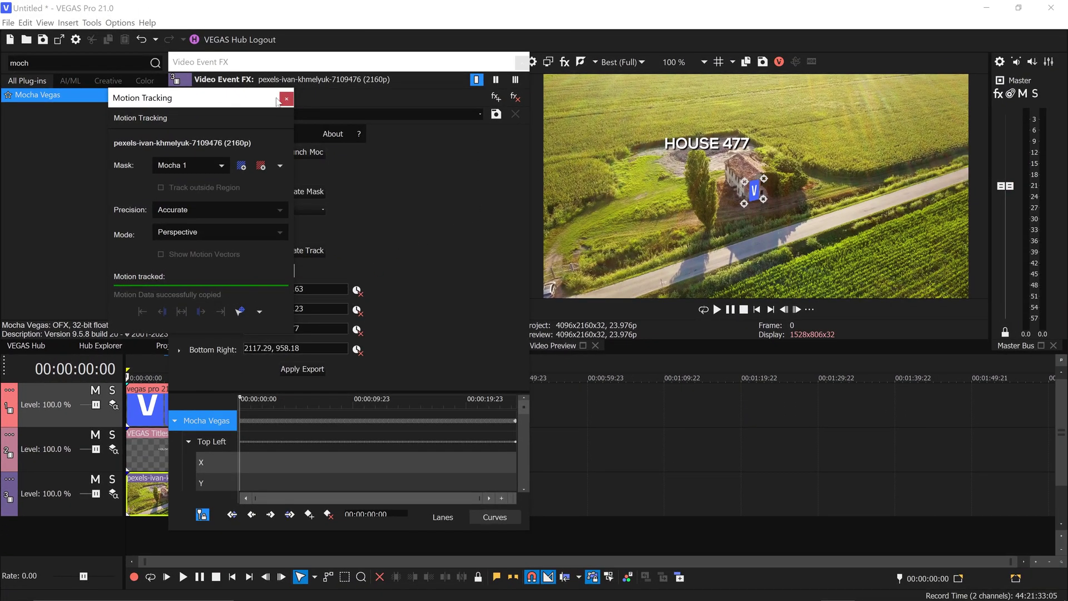
- Pin the logo to the house with Picture-in-Picture FX and preview the result
{"action": "left_click", "coordinate": [285, 99]}
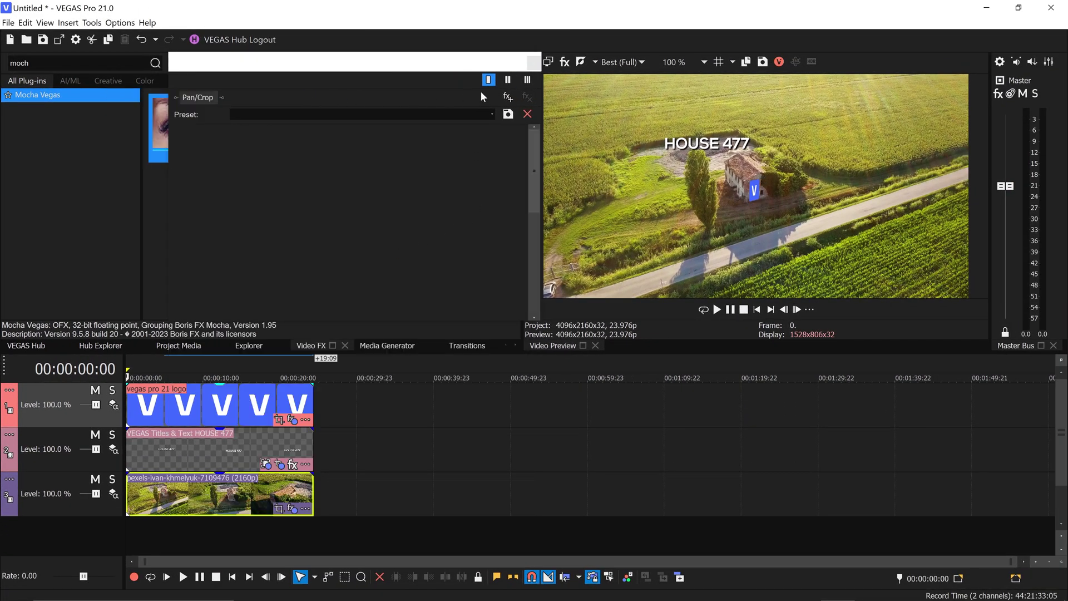
{"action": "left_click", "coordinate": [528, 63]}
{"action": "key", "text": "space"}
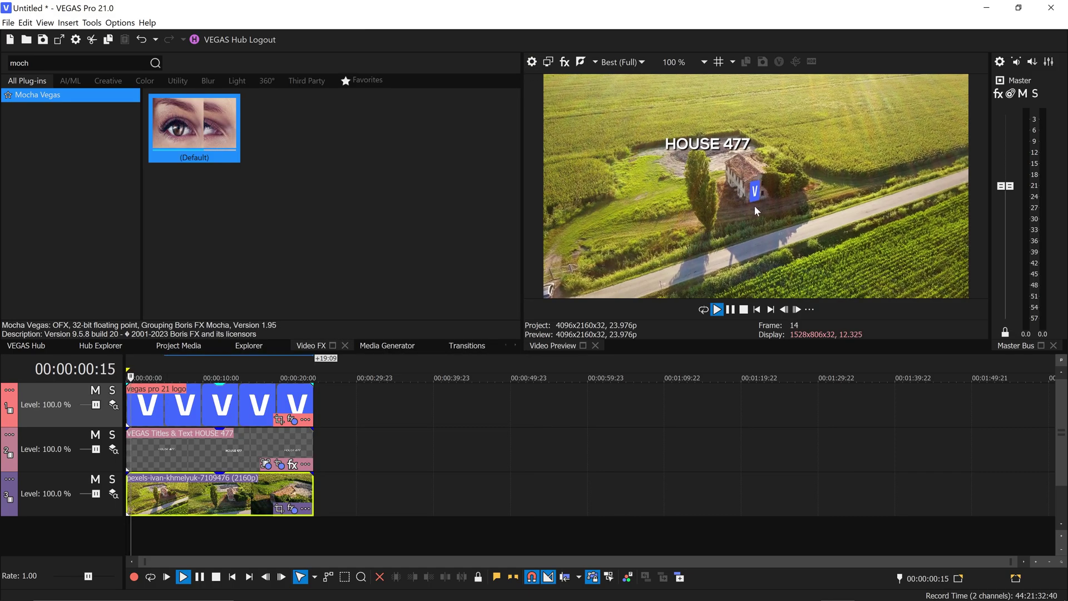
{"action": "key", "text": "space"}
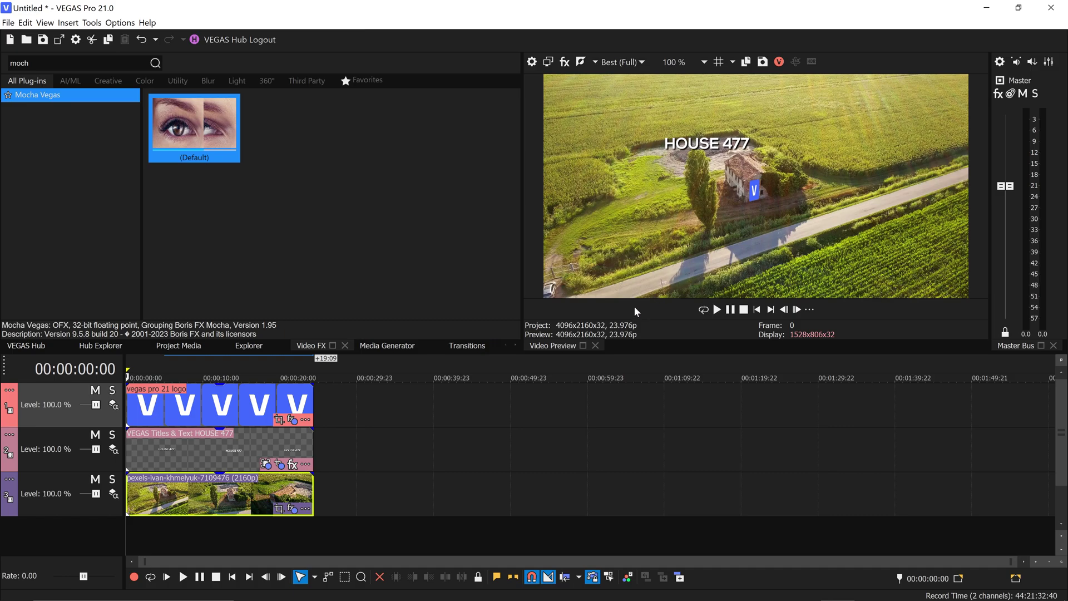
- Unlock the logo's Pan/Crop aspect ratio, enlarge its frame to 2,025 × 1,755, and preview
{"action": "left_click", "coordinate": [278, 419]}
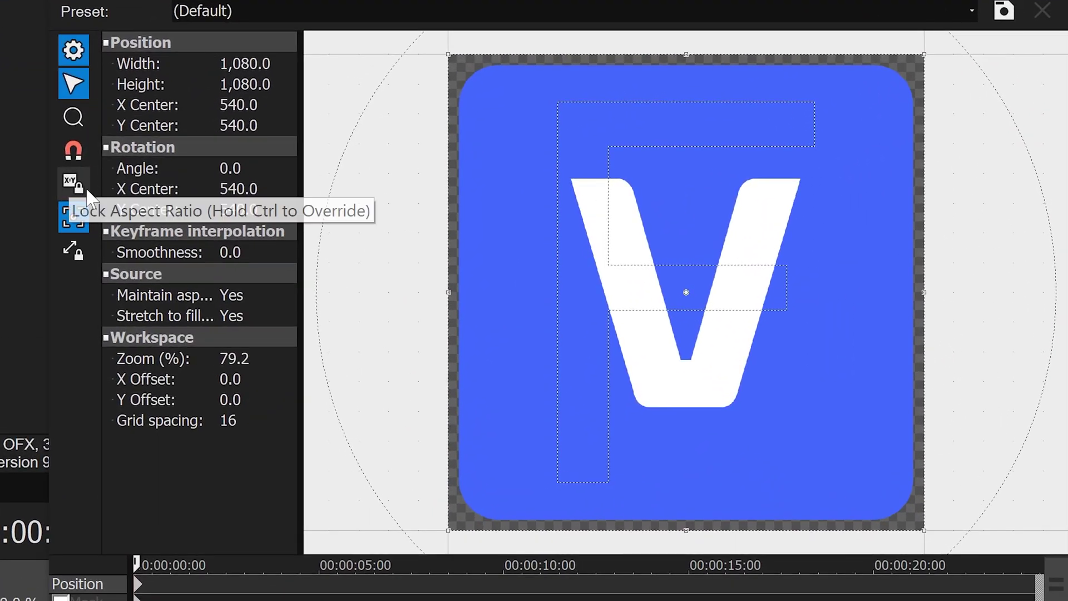
{"action": "left_click", "coordinate": [65, 174]}
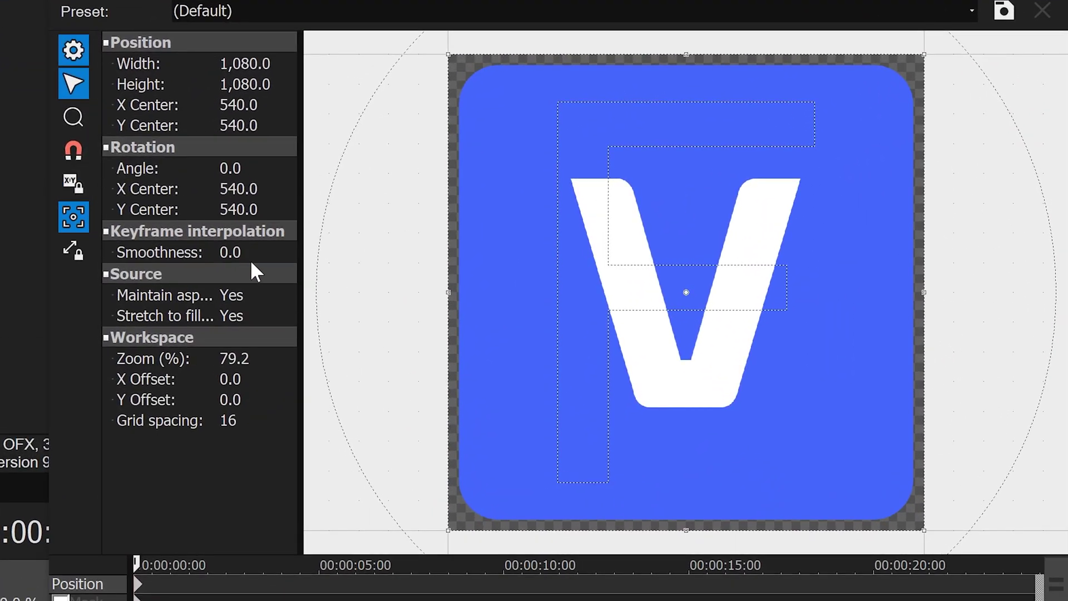
{"action": "left_click", "coordinate": [234, 295]}
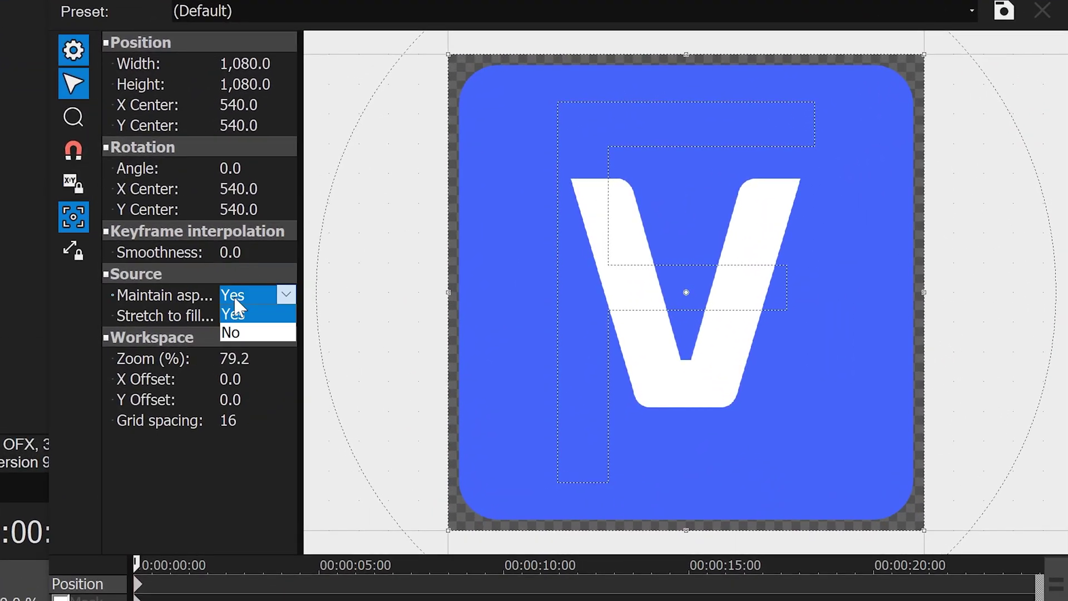
{"action": "left_click", "coordinate": [235, 330]}
{"action": "scroll", "coordinate": [825, 191], "scroll_direction": "down", "scroll_amount": 5}
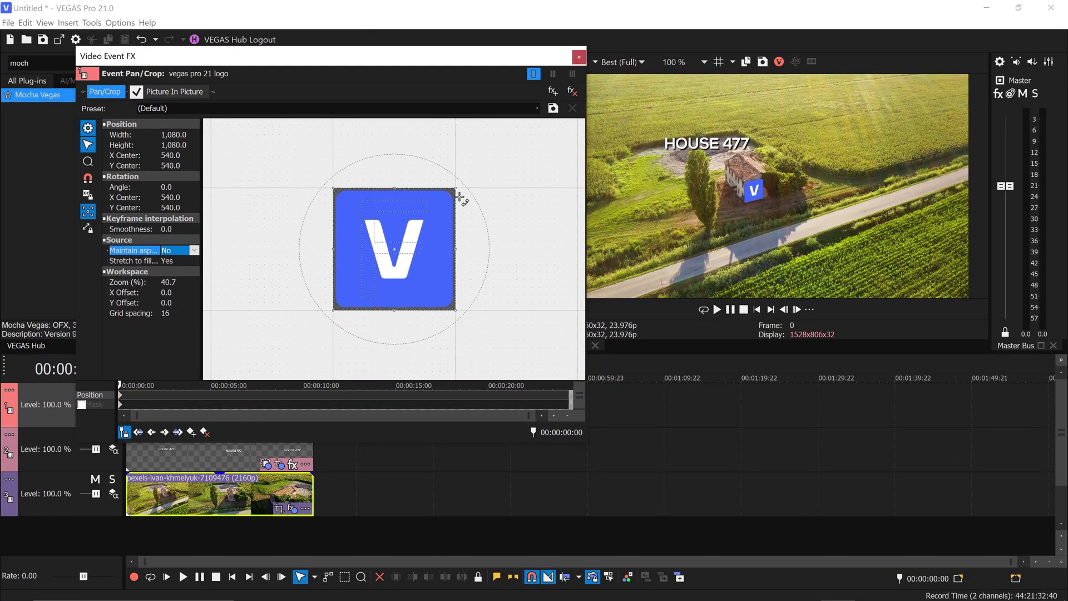
{"action": "left_click_drag", "start_coordinate": [456, 191], "coordinate": [509, 151]}
{"action": "left_click", "coordinate": [579, 57]}
{"action": "key", "text": "space"}
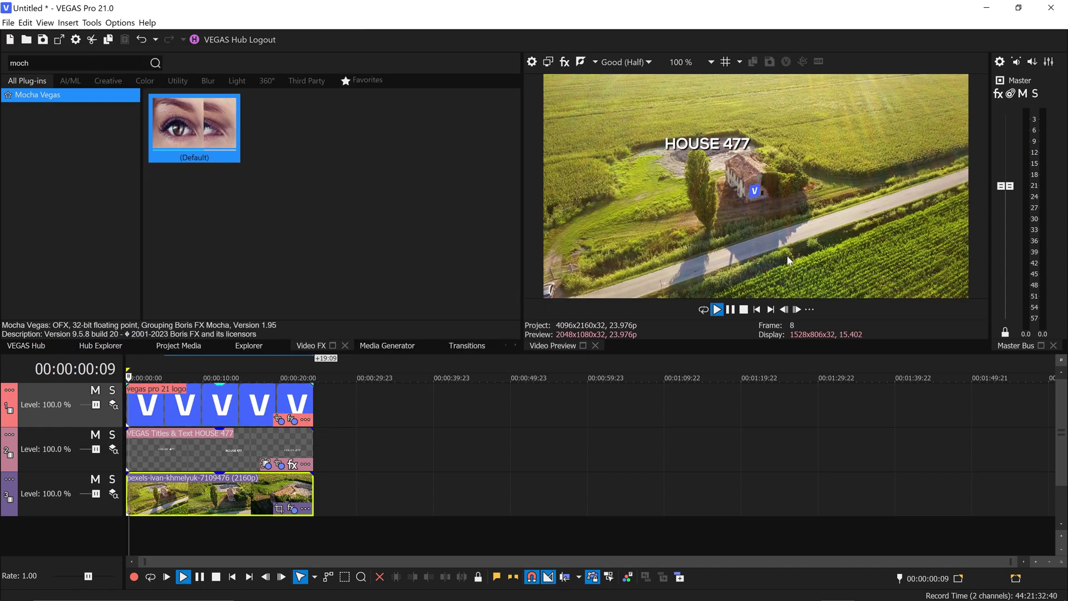